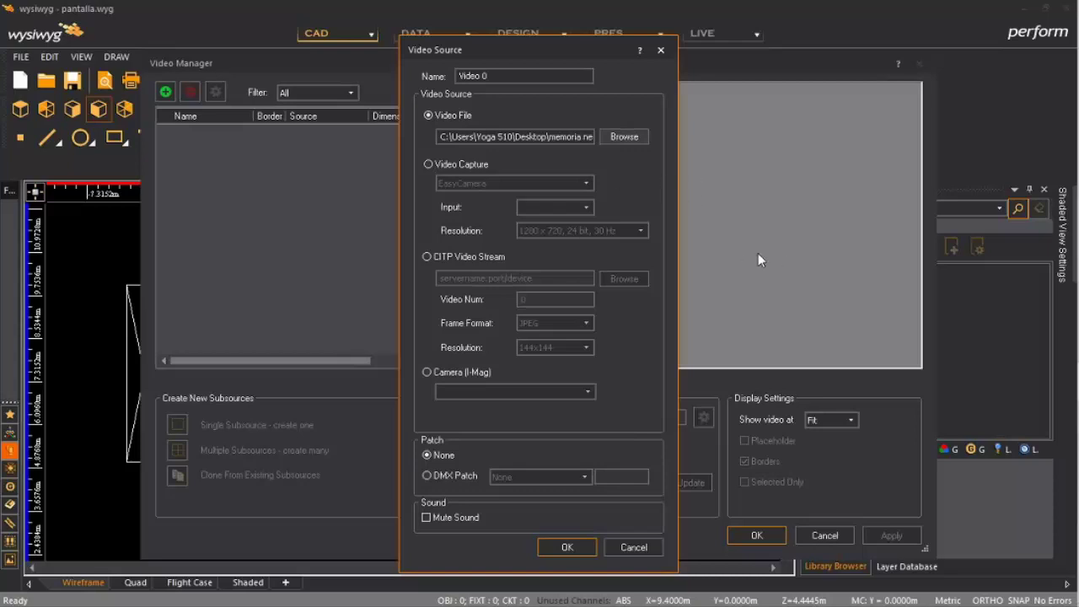
Try to add the chosen video file as source Video 0, and close WYSIWYG.
click(549, 544)
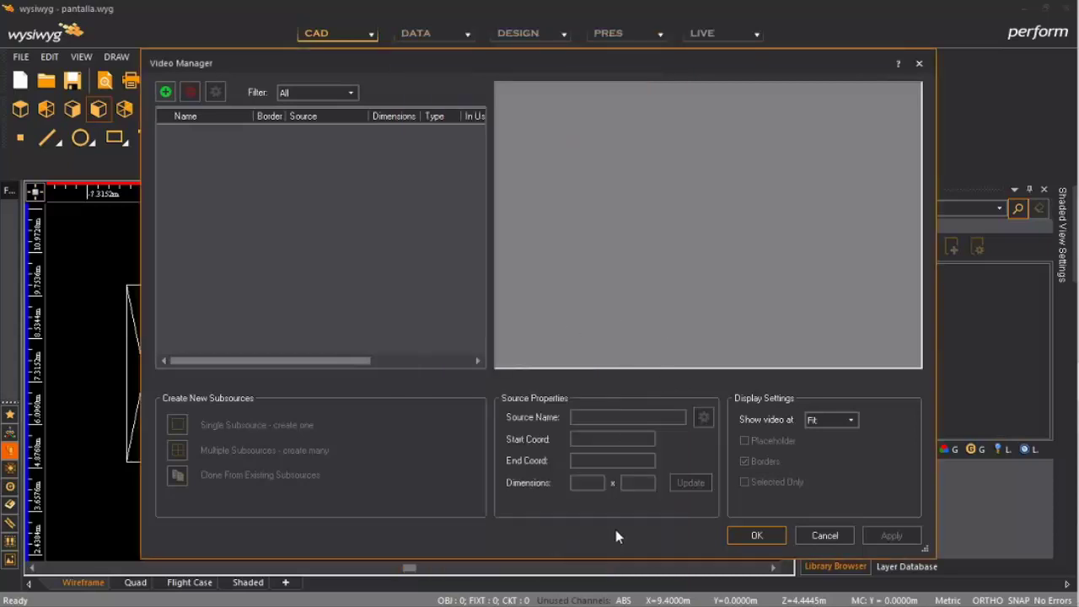
click(757, 537)
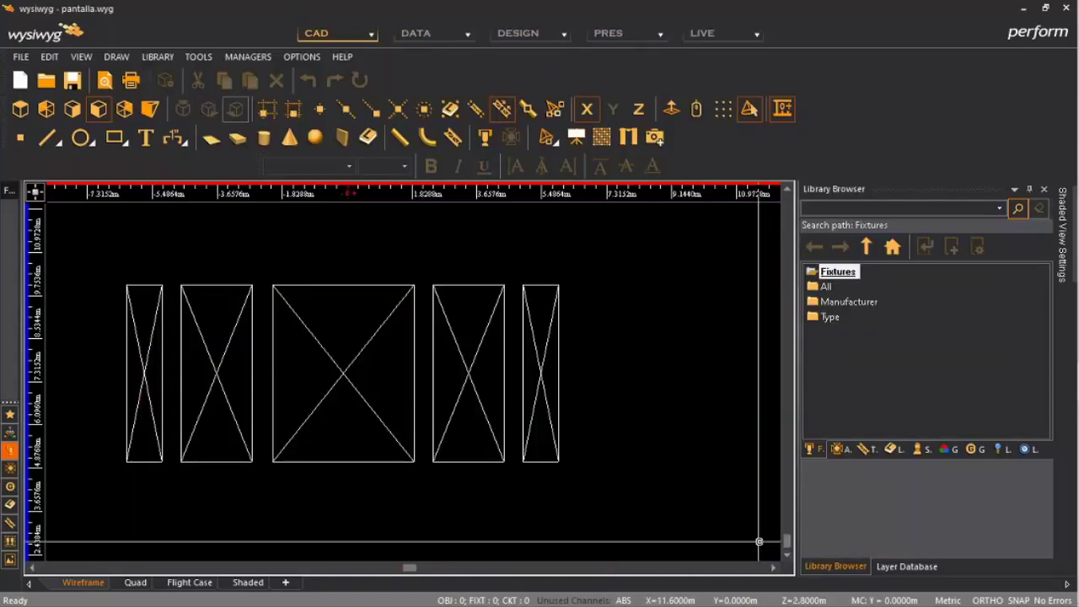
click(1065, 8)
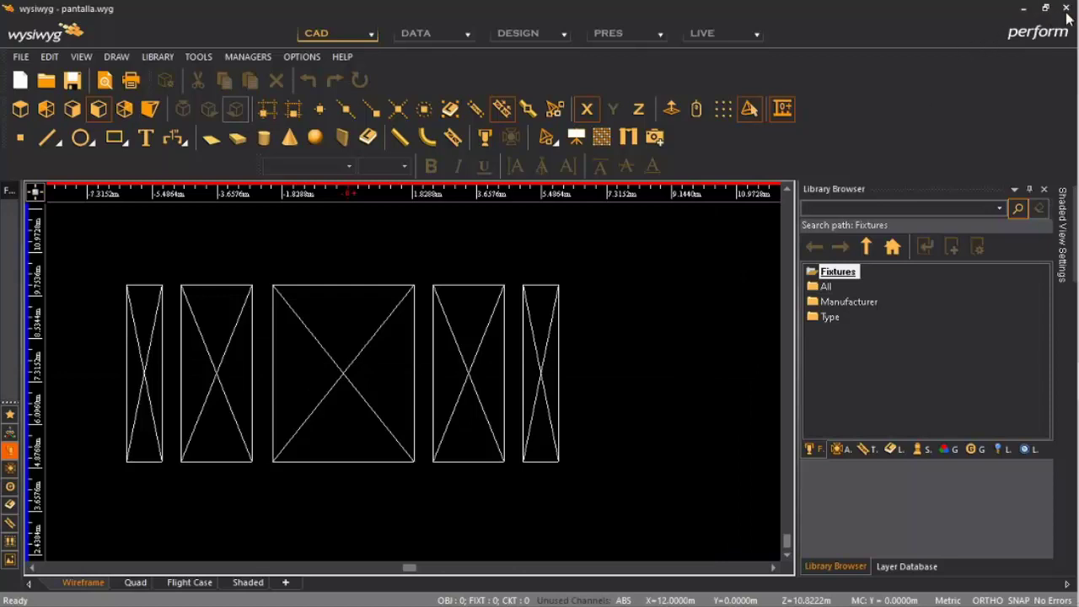
click(540, 344)
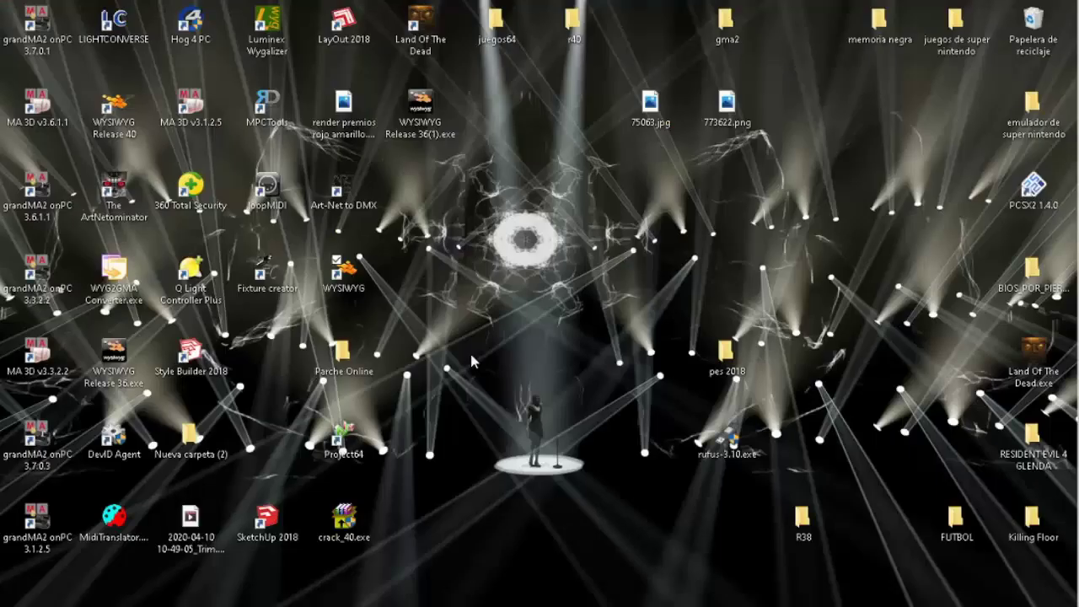
Set the desktop WYSIWYG shortcut to run in Windows 8 compatibility mode for all users.
right_click(358, 288)
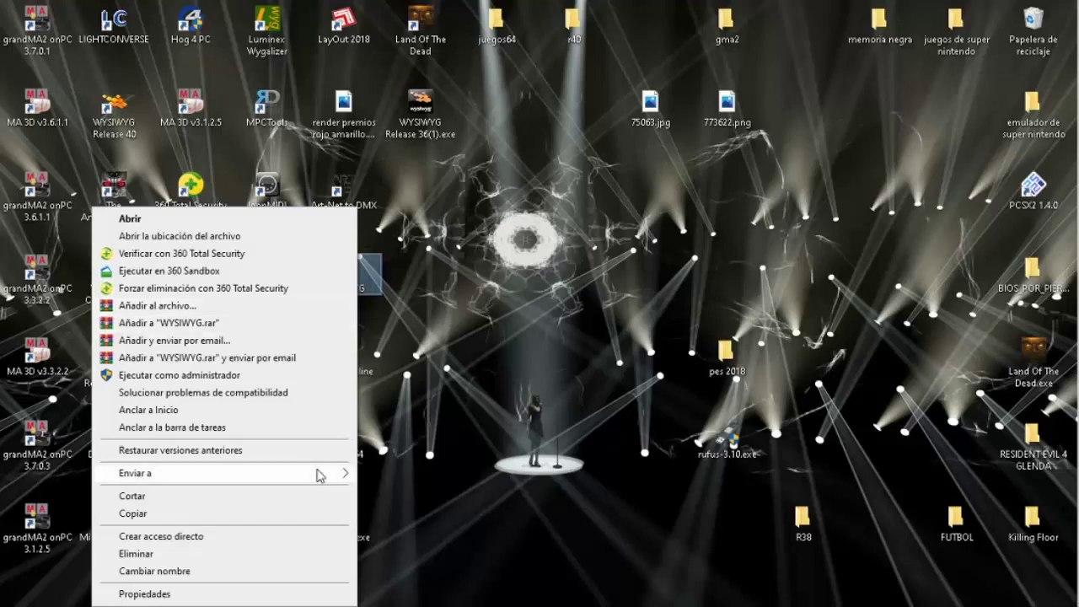
click(236, 596)
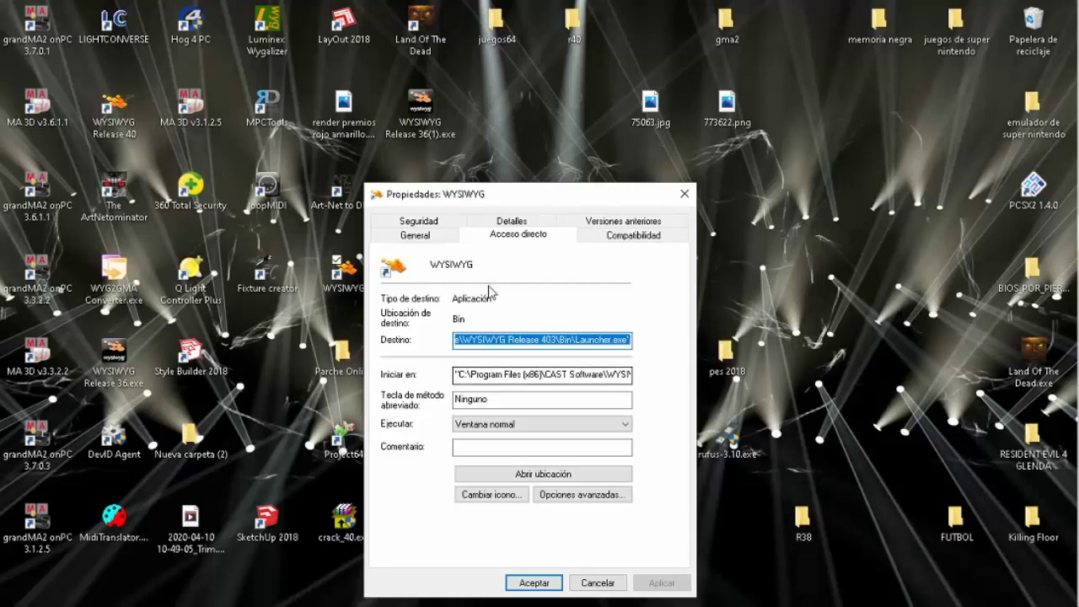
click(614, 239)
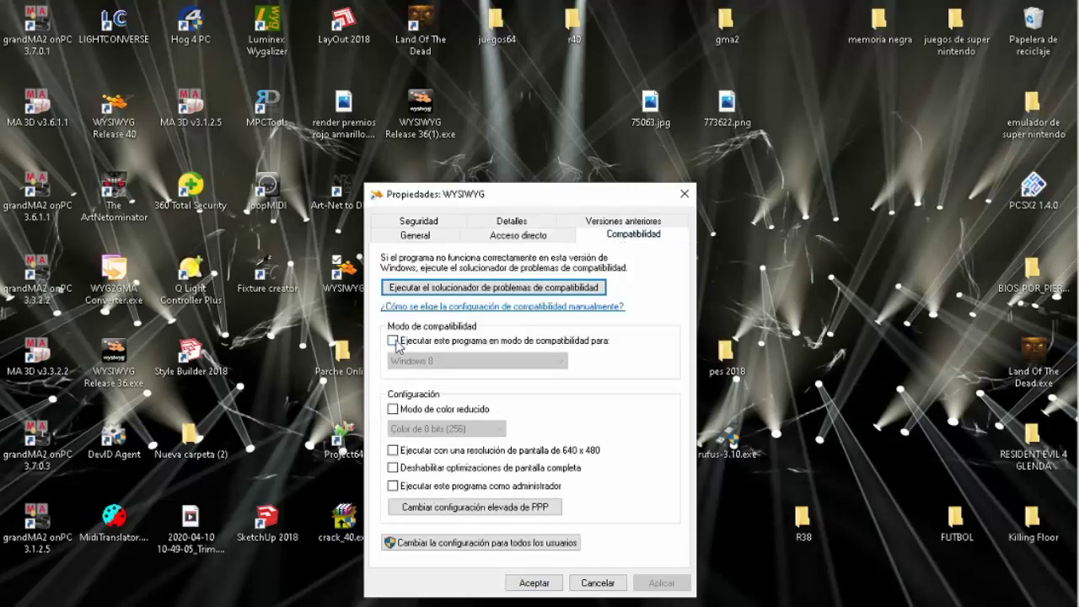
click(393, 340)
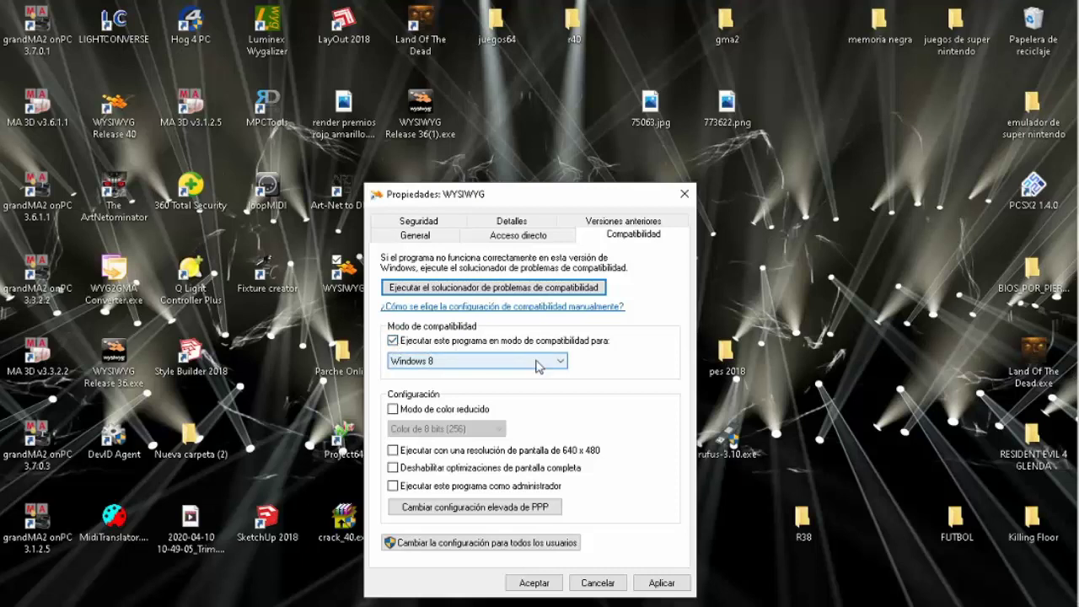
click(508, 548)
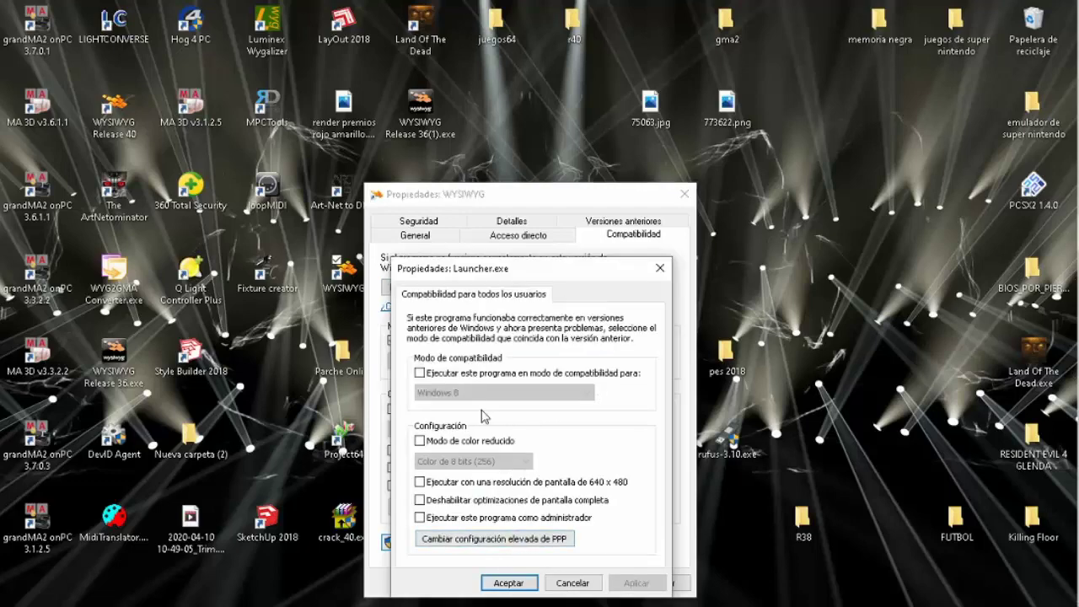
click(421, 373)
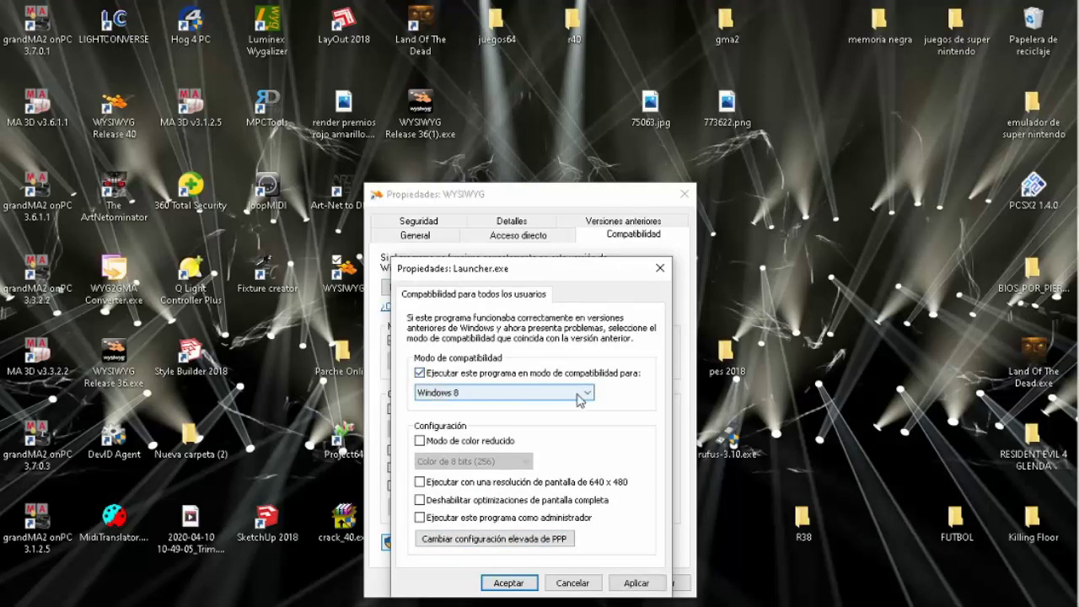
click(638, 584)
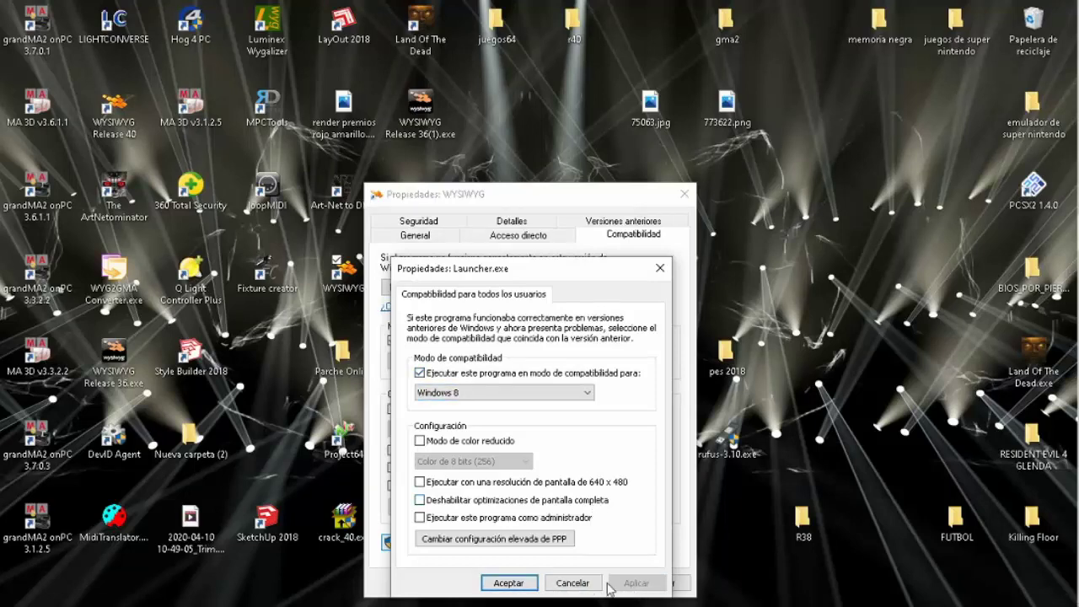
click(509, 582)
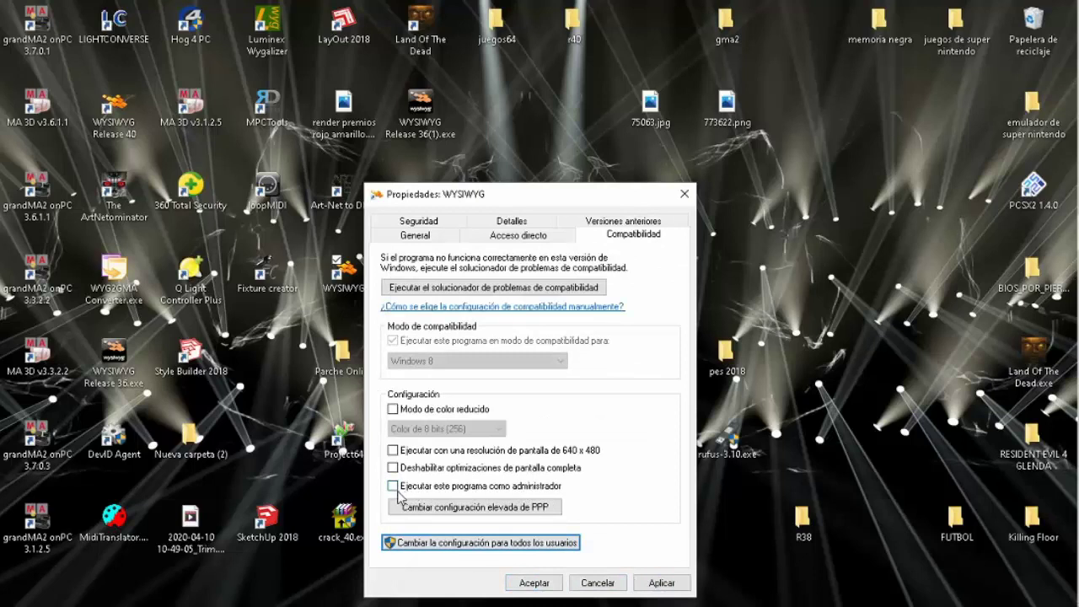
Set the WYSIWYG shortcut to run as administrator and apply its properties.
click(395, 488)
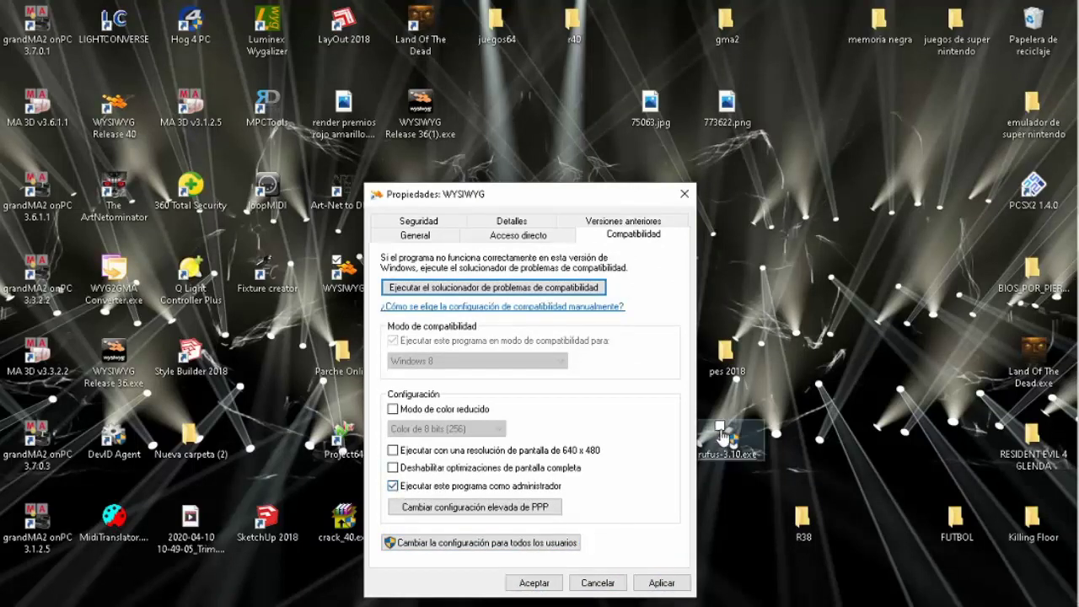
click(656, 583)
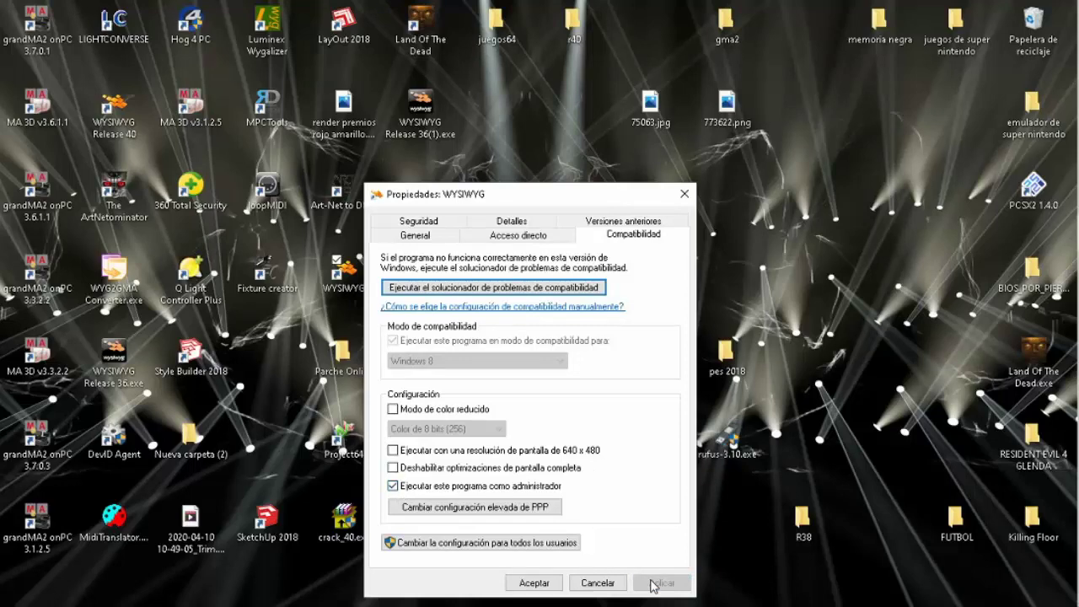
click(534, 583)
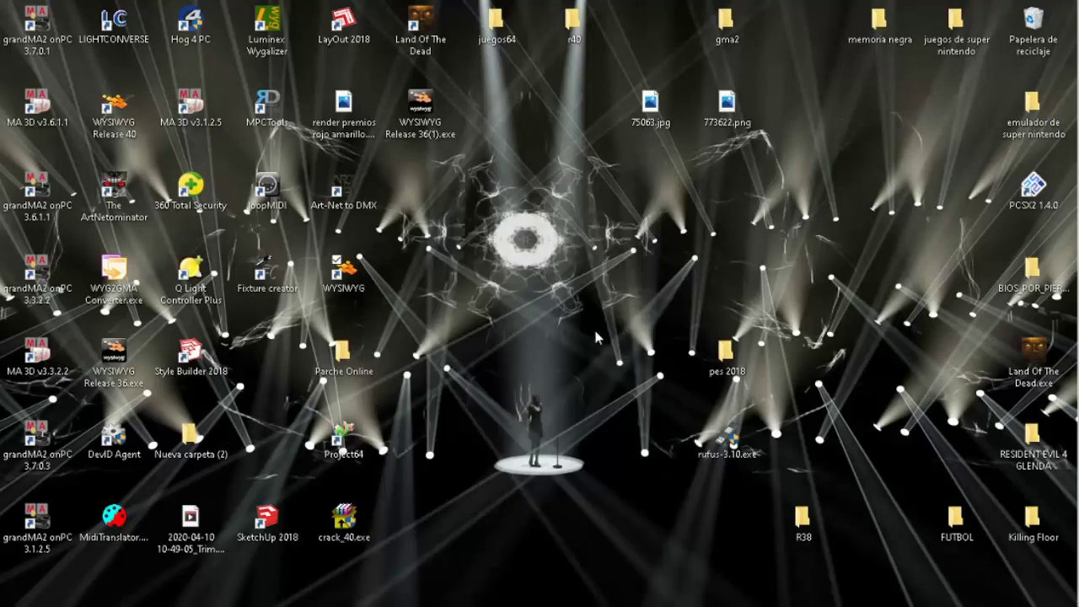
Launch WYSIWYG from the desktop, complete its configuration wizard with the default choices, and open pantalla.wyg.
double_click(344, 272)
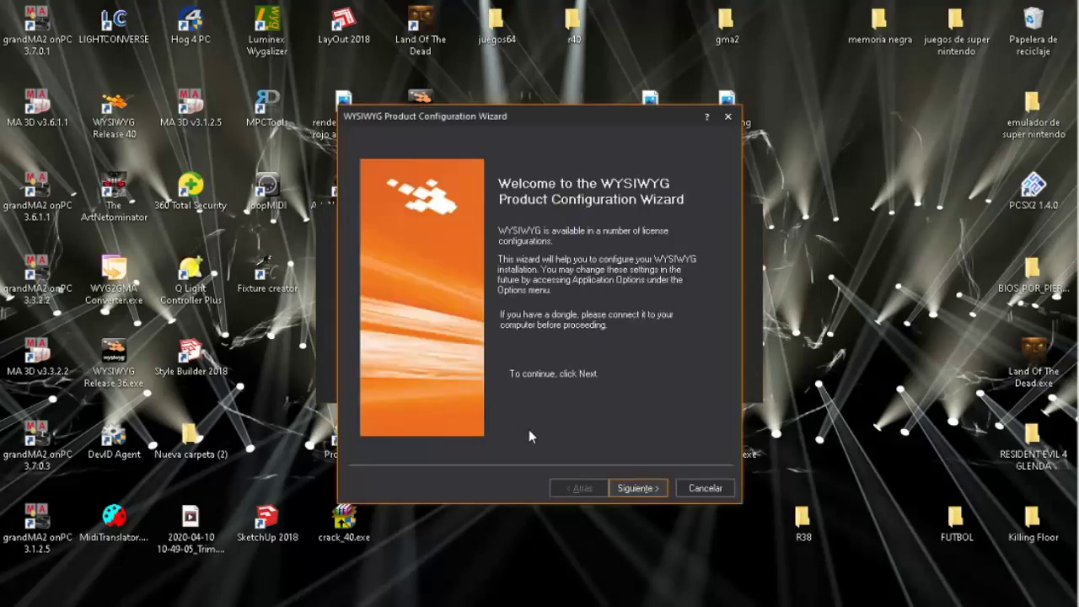
click(639, 489)
click(639, 489)
click(639, 489)
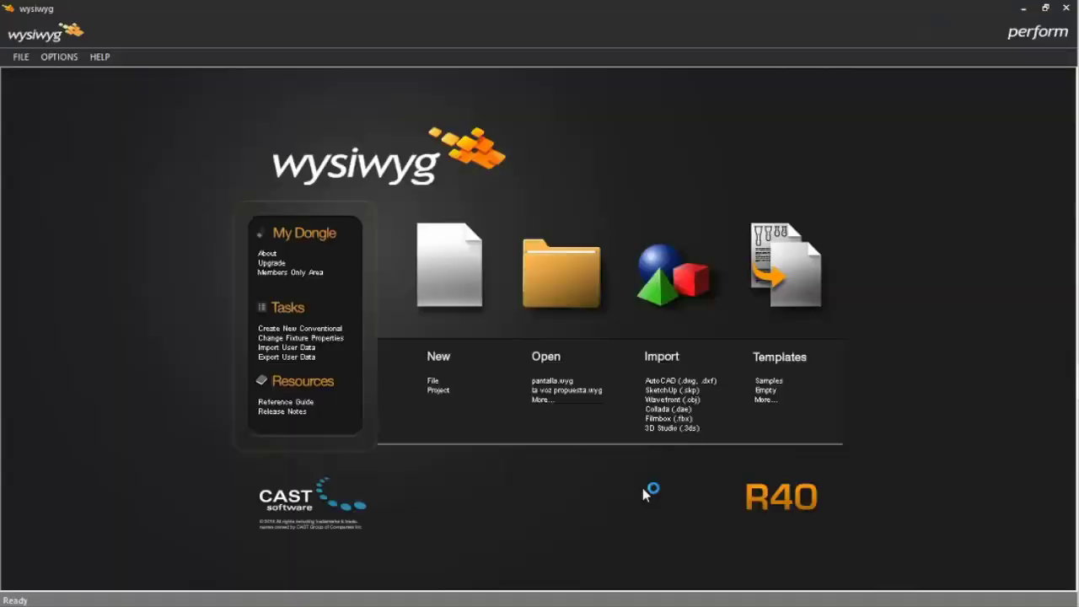
click(556, 380)
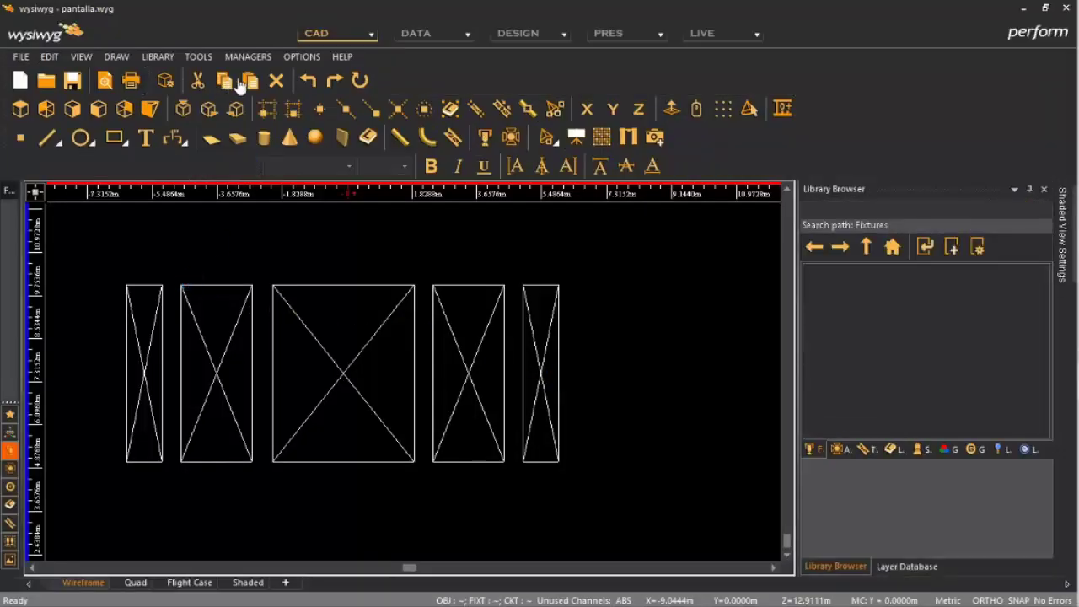
Add the PATTERNS GEOMETRIC COLORS AVI file from the memoria negra folder as video source Video 0 in the Video Manager.
click(248, 56)
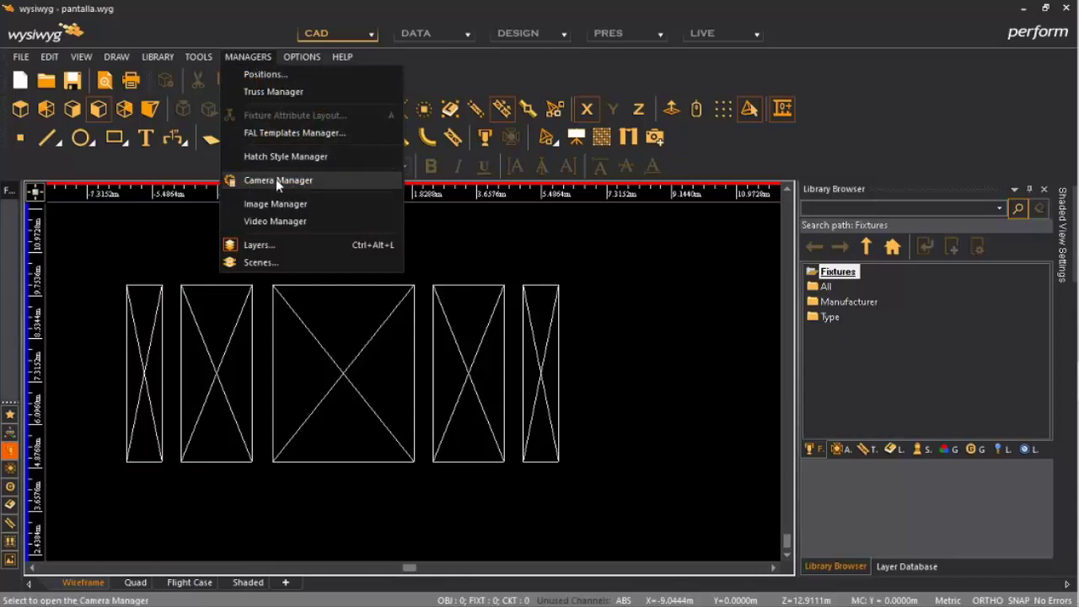
click(275, 222)
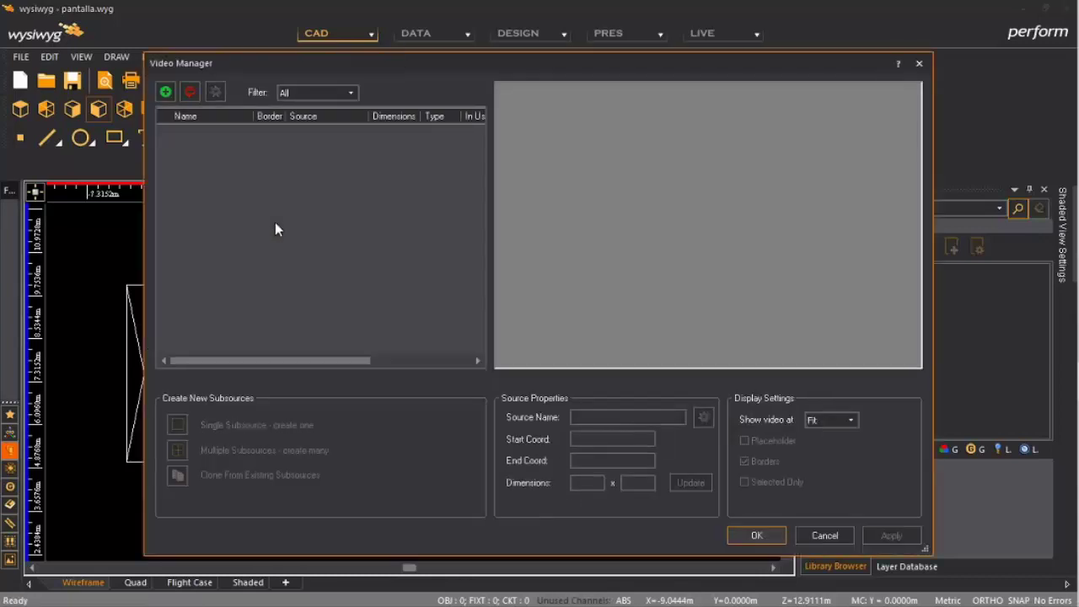
click(172, 96)
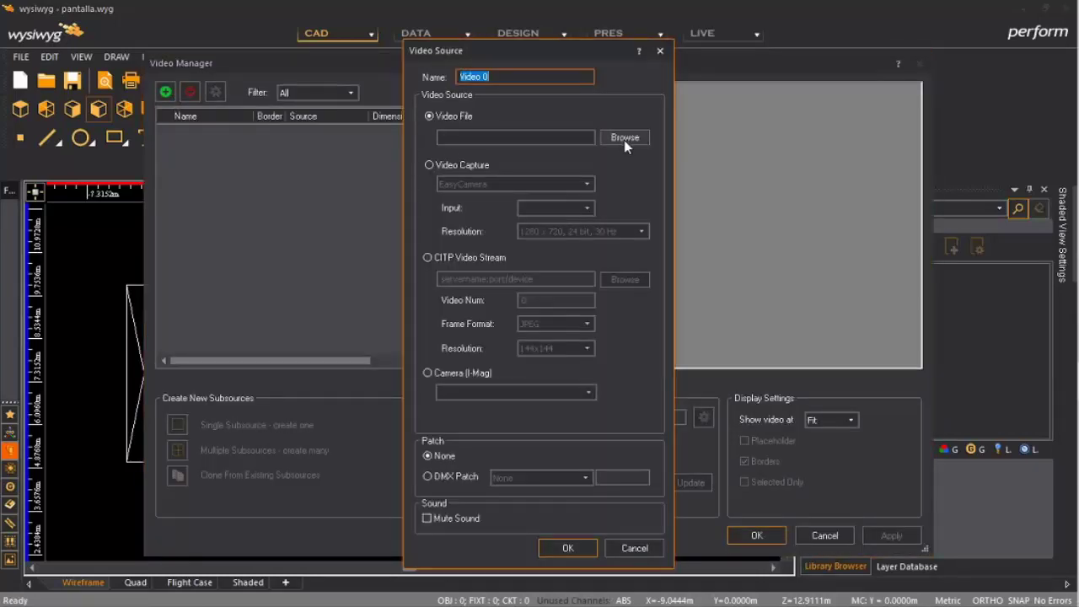
click(625, 138)
scroll(528, 313, down, 1)
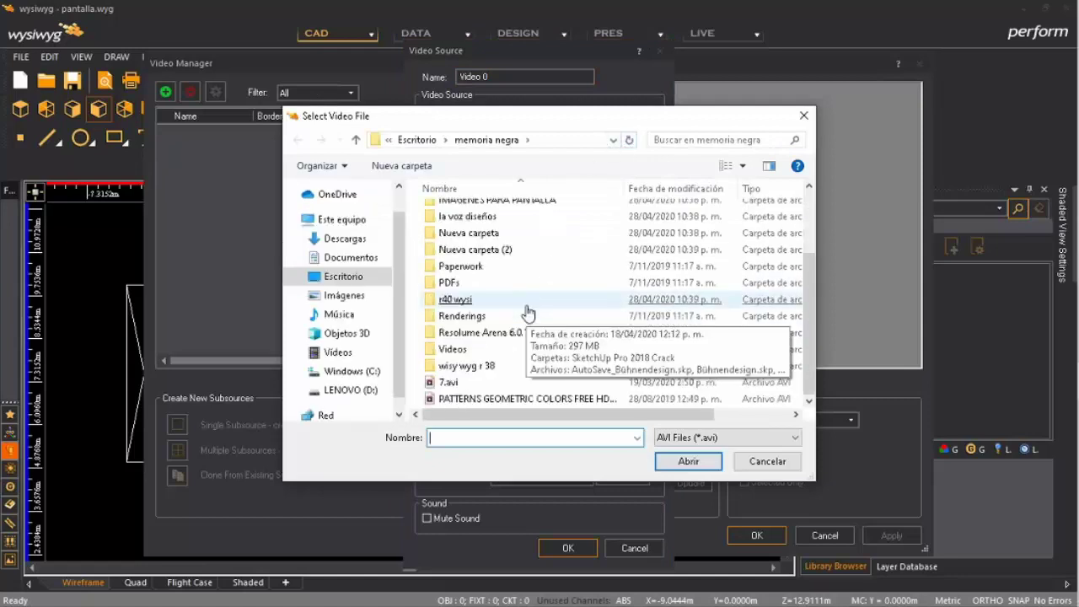
double_click(495, 399)
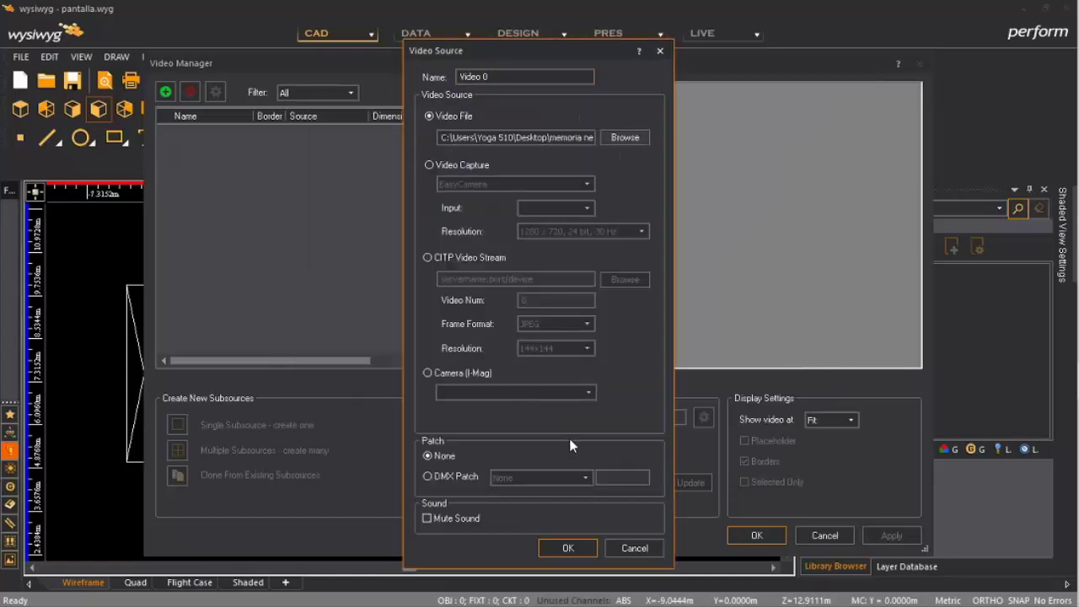
click(574, 548)
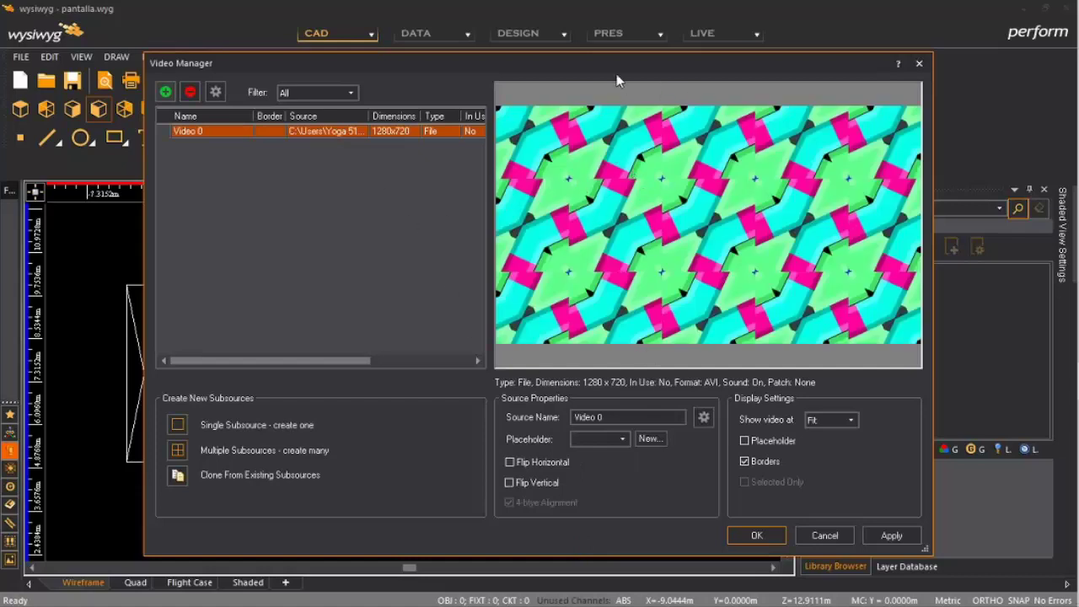
click(890, 536)
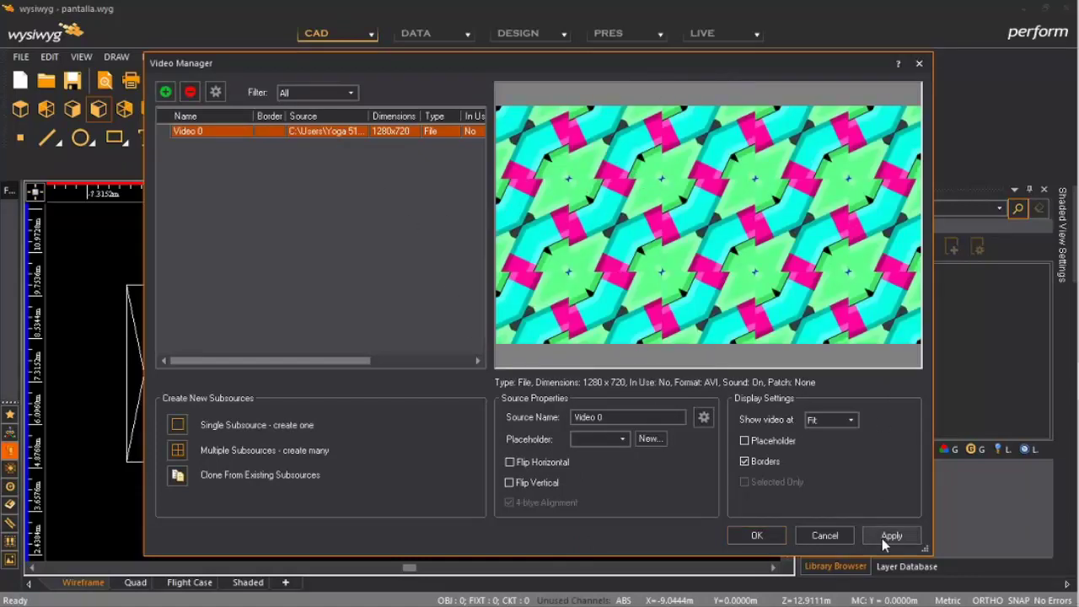
click(756, 536)
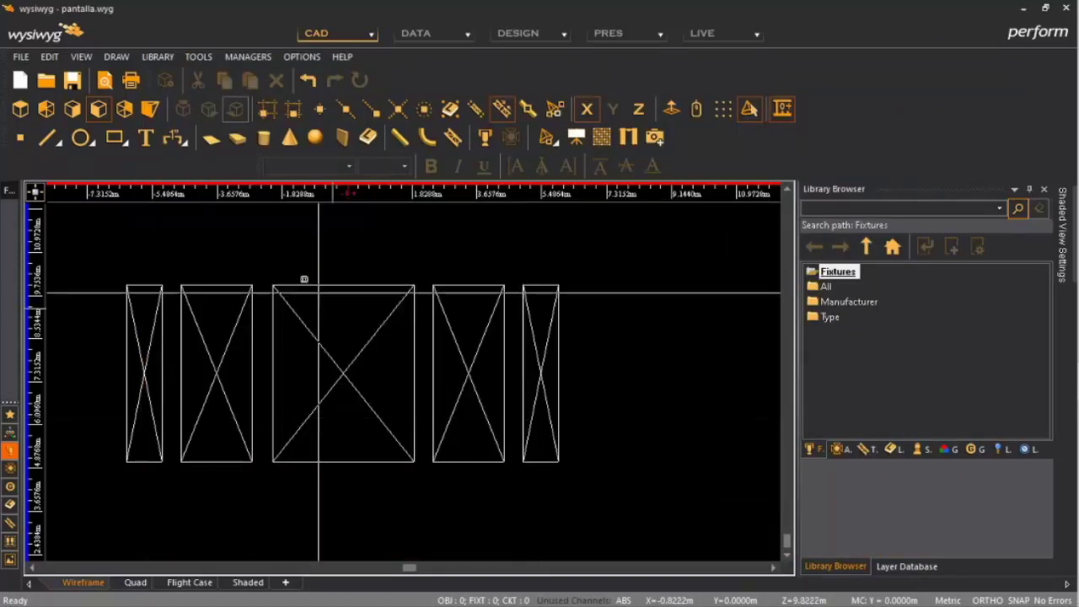
Split Video 0 into multiple subsources with prefix video, using 5 columns and 1 row, and apply the changes.
click(253, 59)
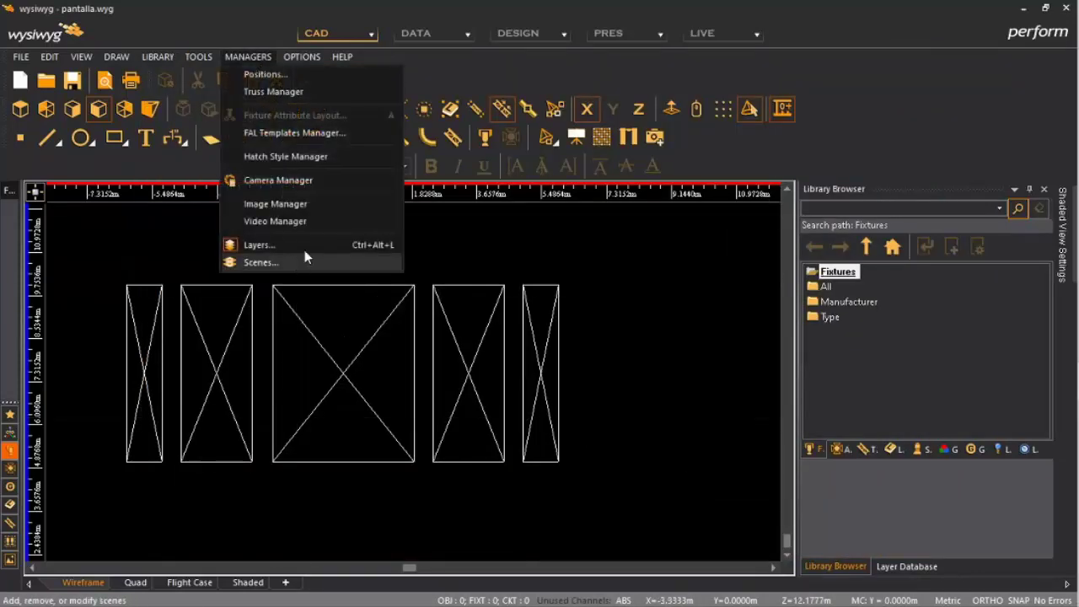
click(306, 221)
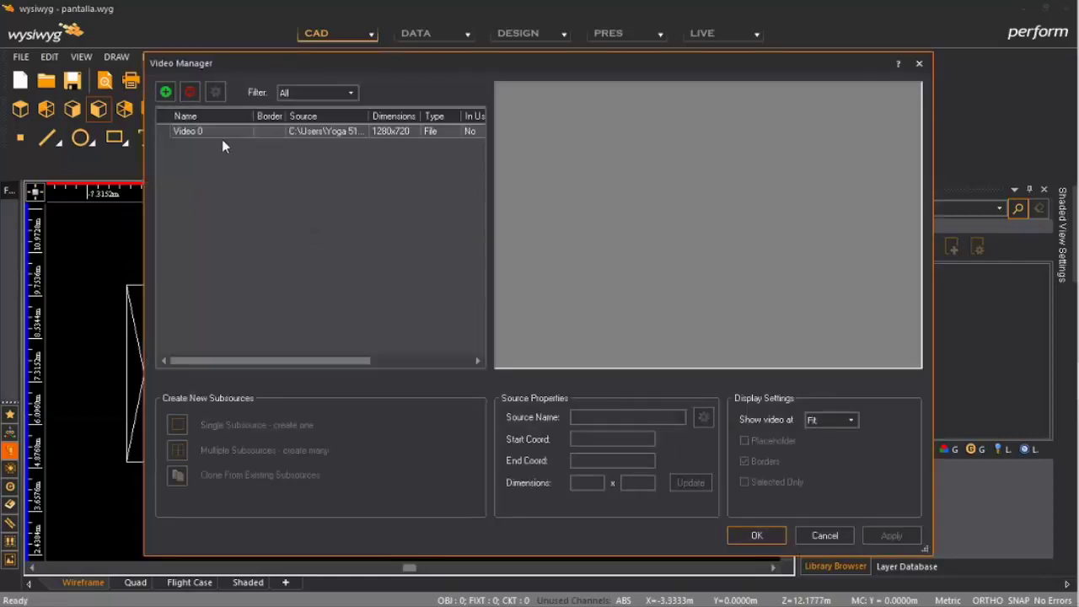
click(316, 131)
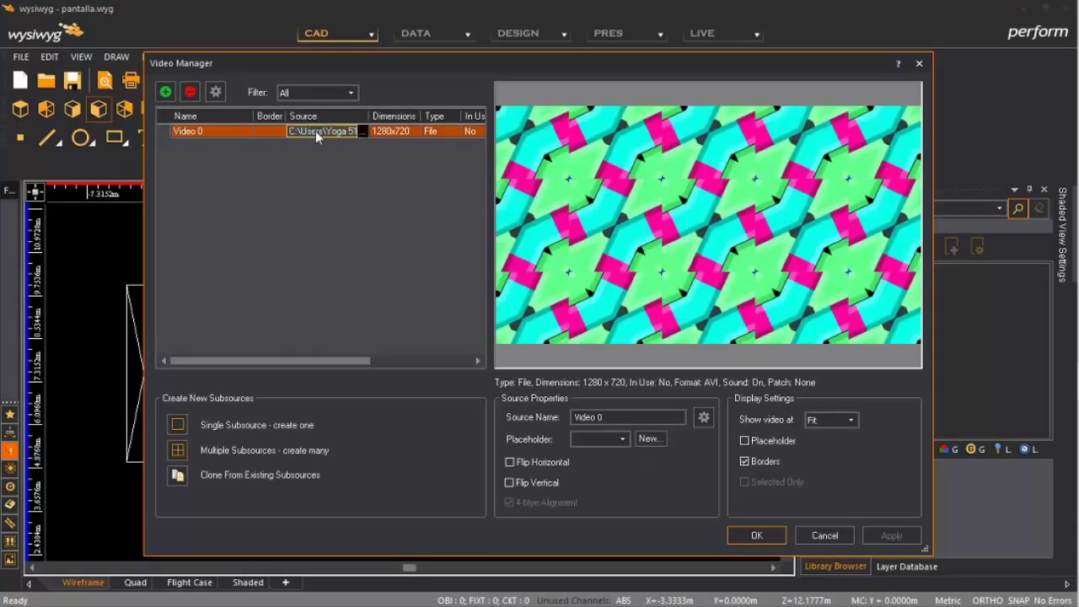
click(221, 452)
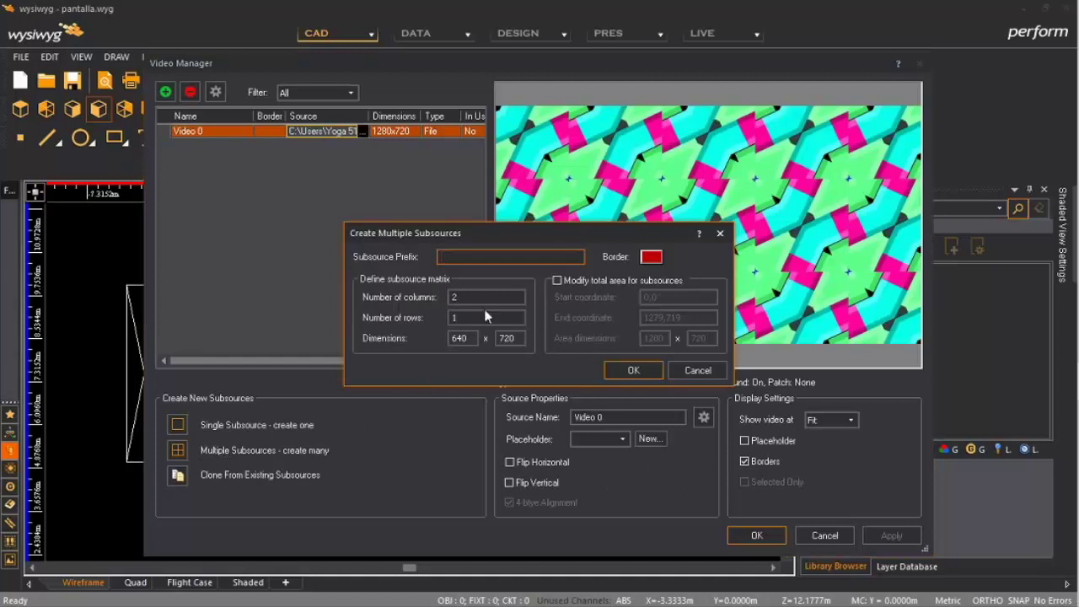
drag(483, 297, 411, 312)
text(5)
click(639, 371)
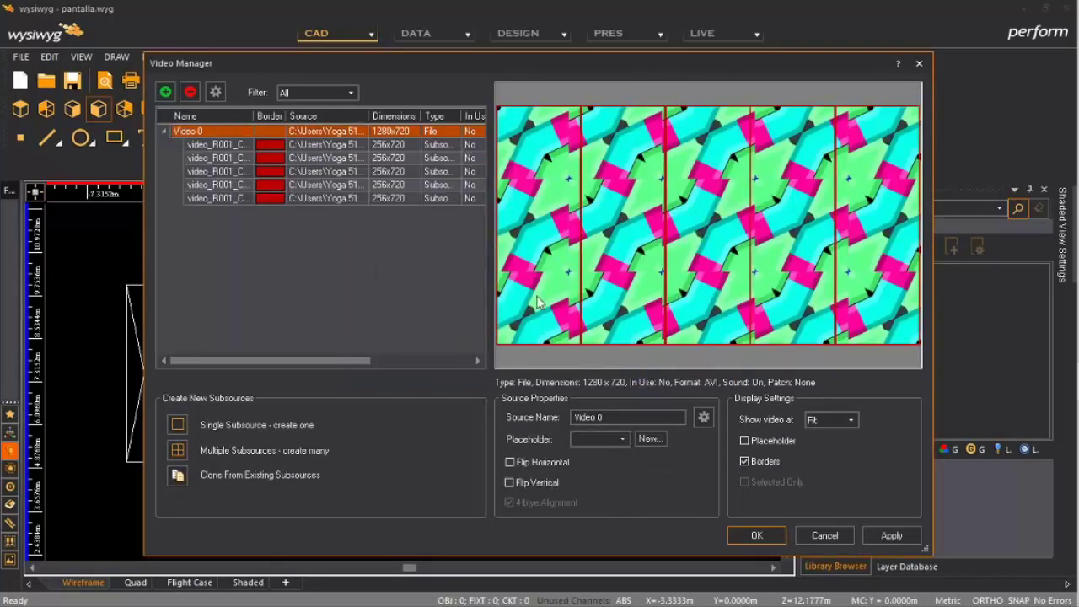
click(882, 532)
click(758, 537)
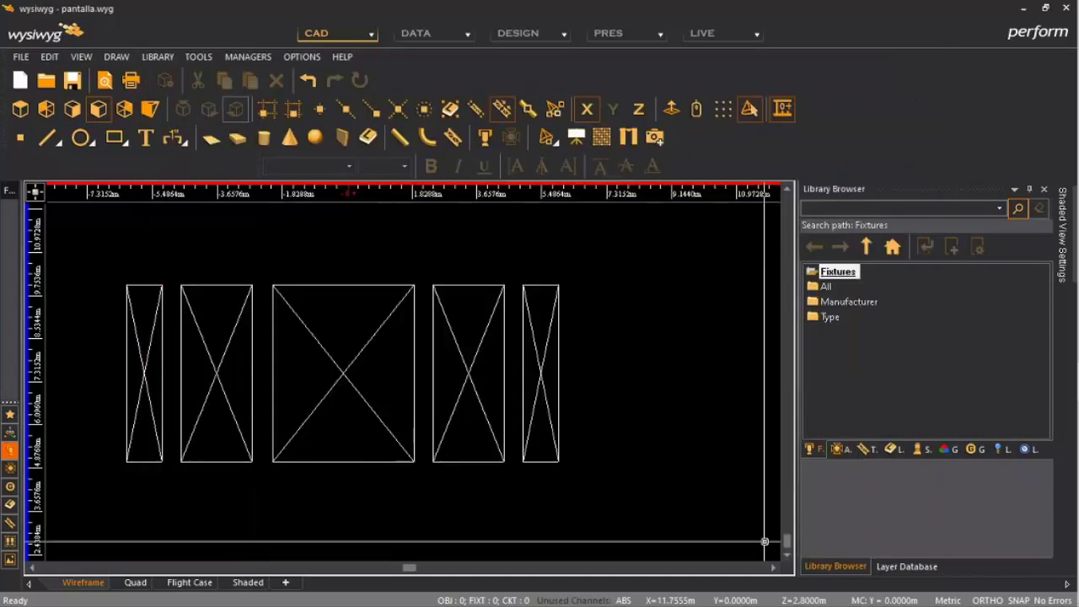
Set the leftmost narrow screen's display source to Video Source with subsource video_R001_C001 and apply the change.
click(161, 301)
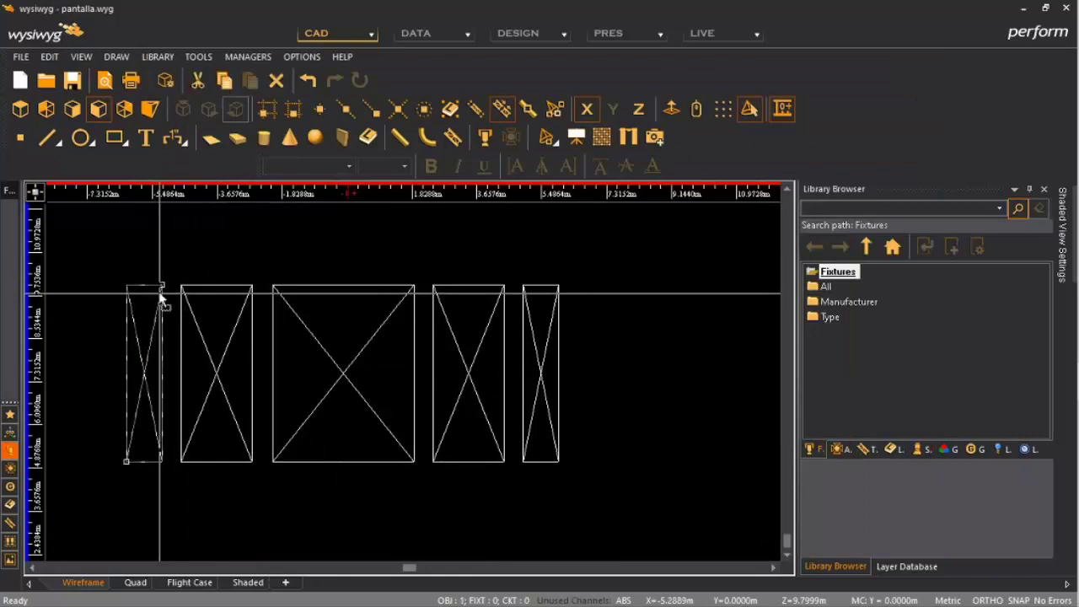
right_click(244, 254)
click(289, 10)
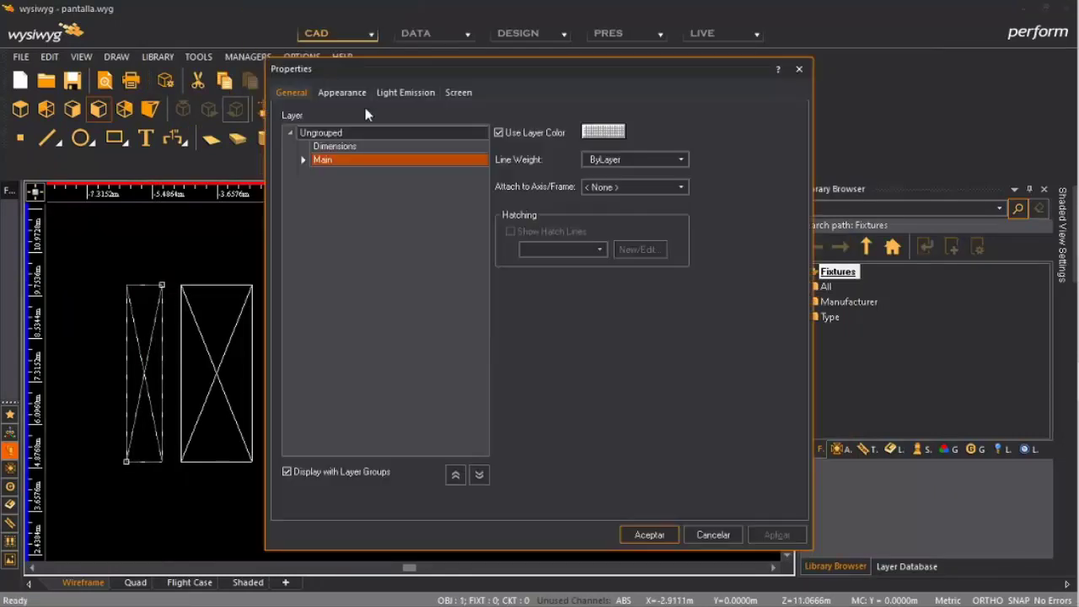
click(458, 93)
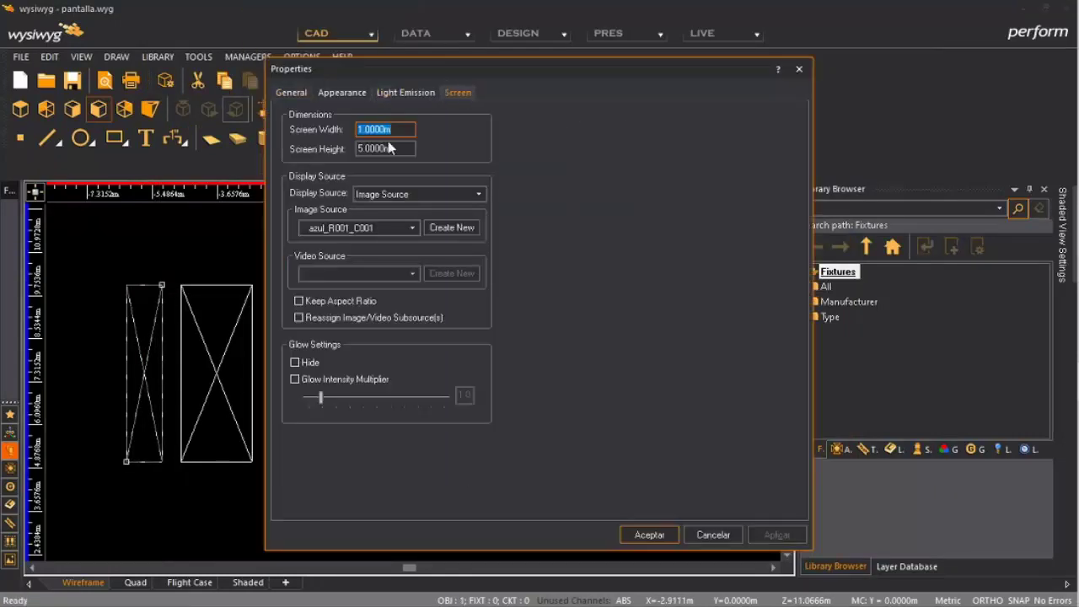
click(412, 232)
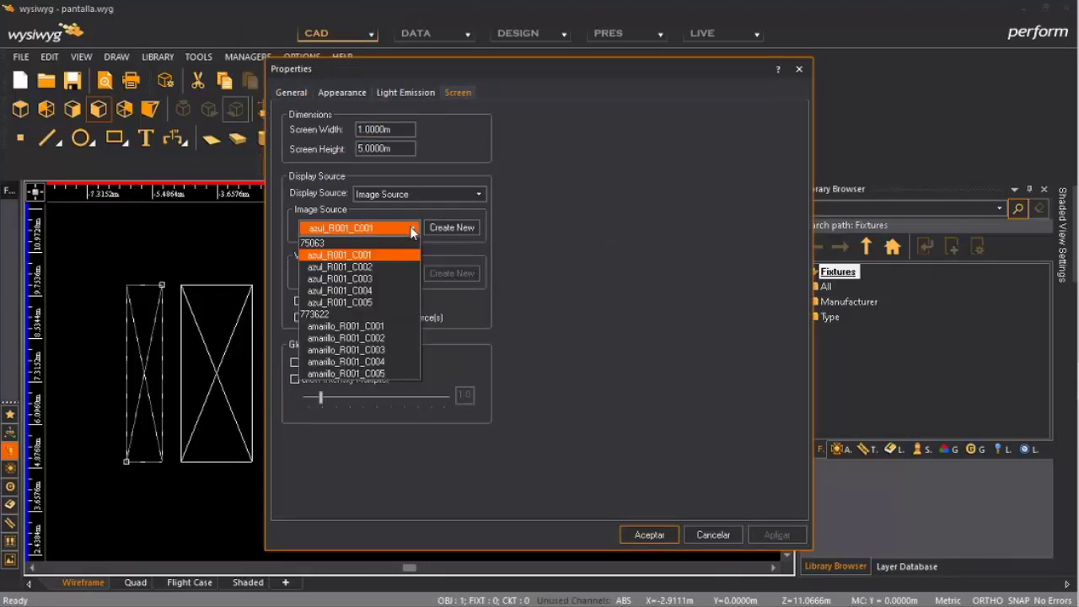
click(405, 234)
click(452, 197)
click(407, 234)
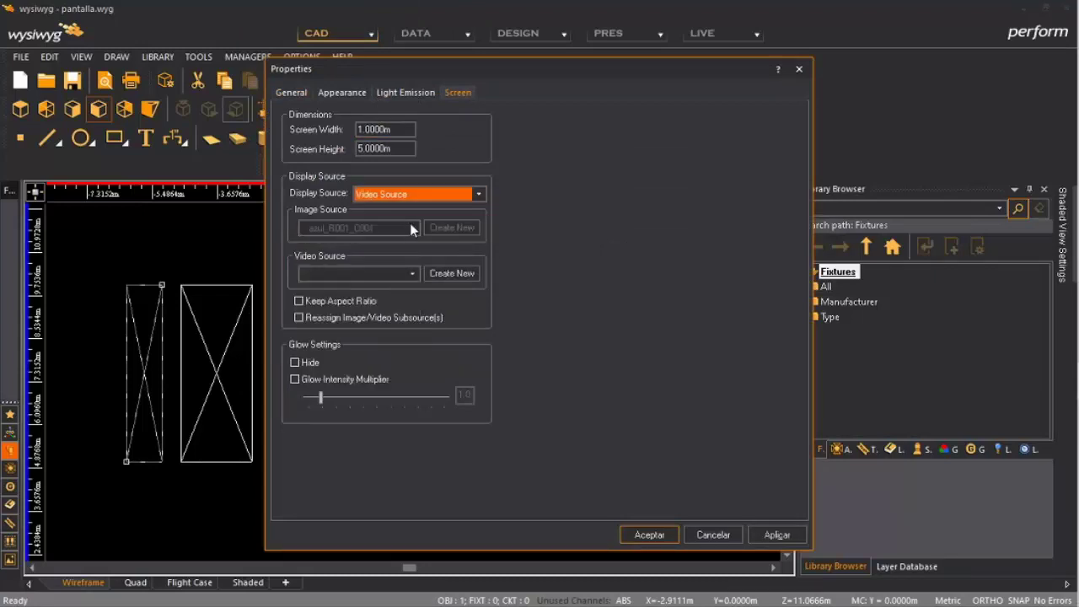
click(413, 275)
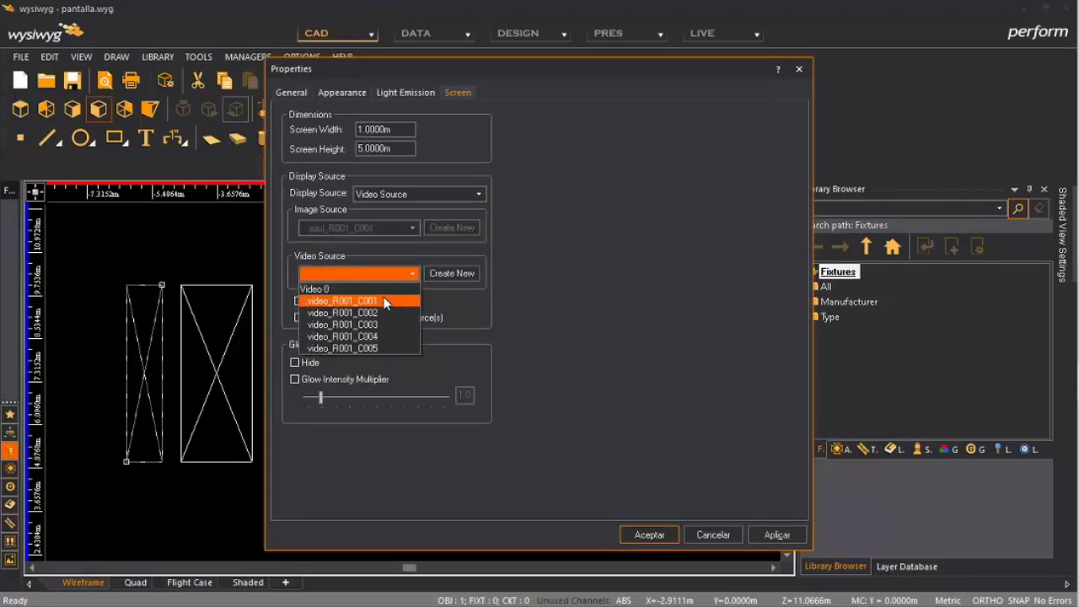
click(383, 301)
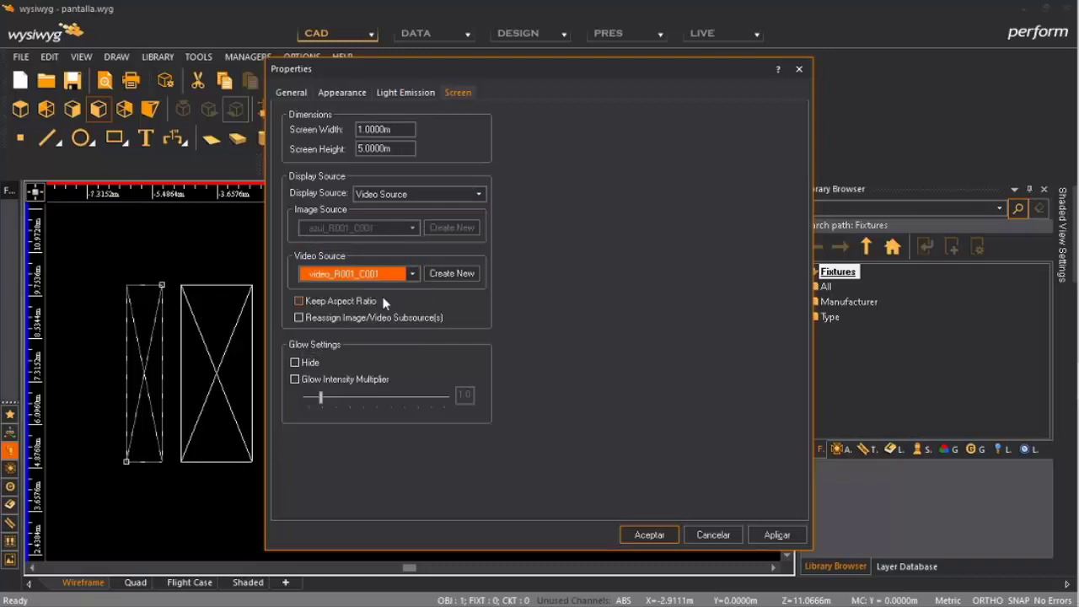
click(751, 534)
click(713, 534)
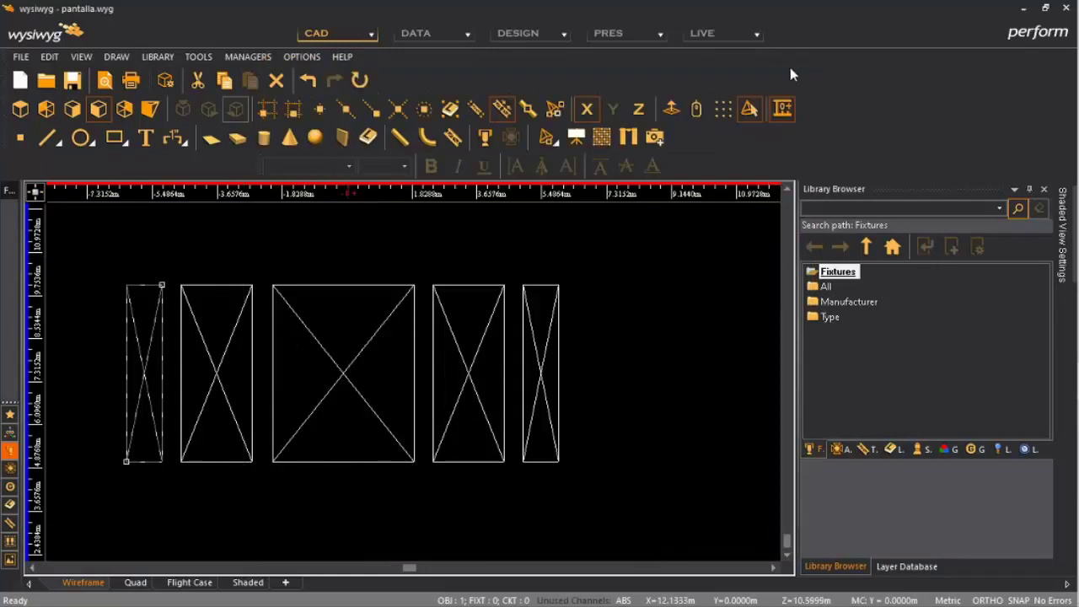
click(746, 32)
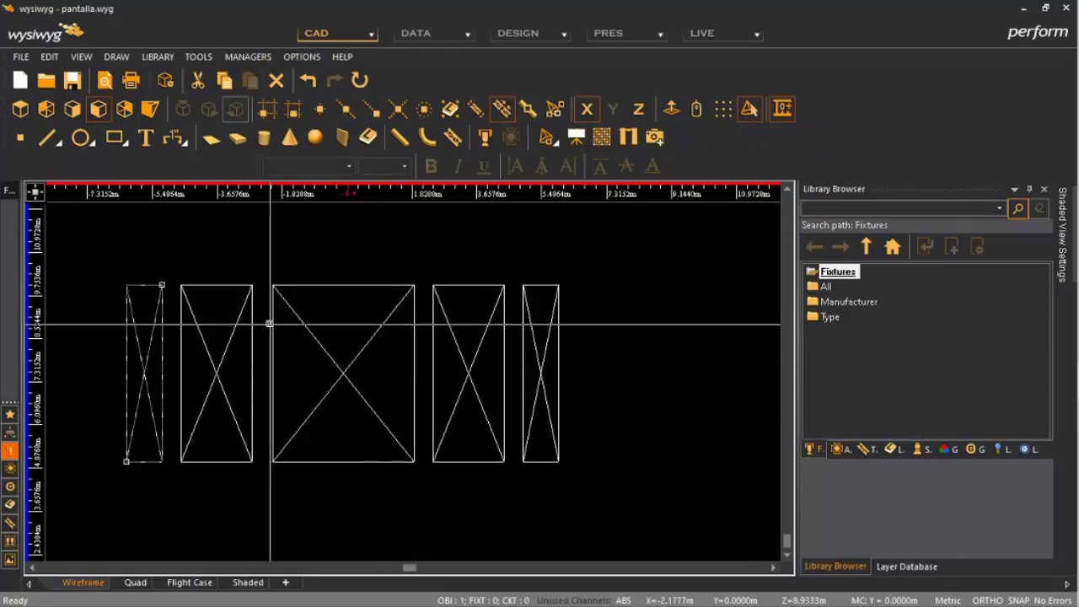
Set the second screen from the left to Video Source with subsource video_R001_C002 and apply the change.
click(180, 320)
right_click(328, 251)
click(384, 12)
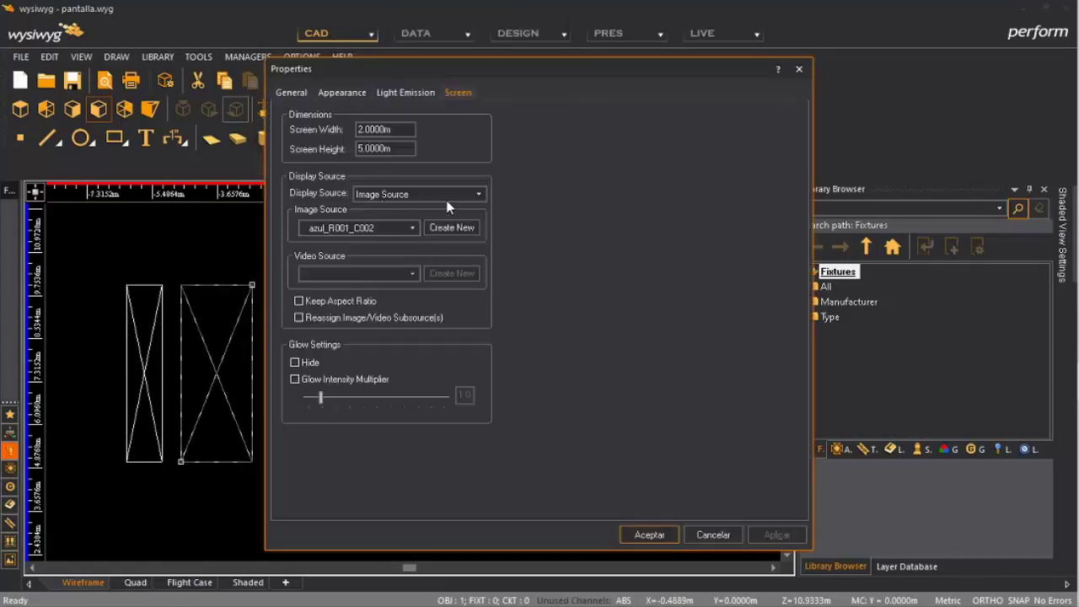
click(446, 196)
click(413, 234)
click(410, 273)
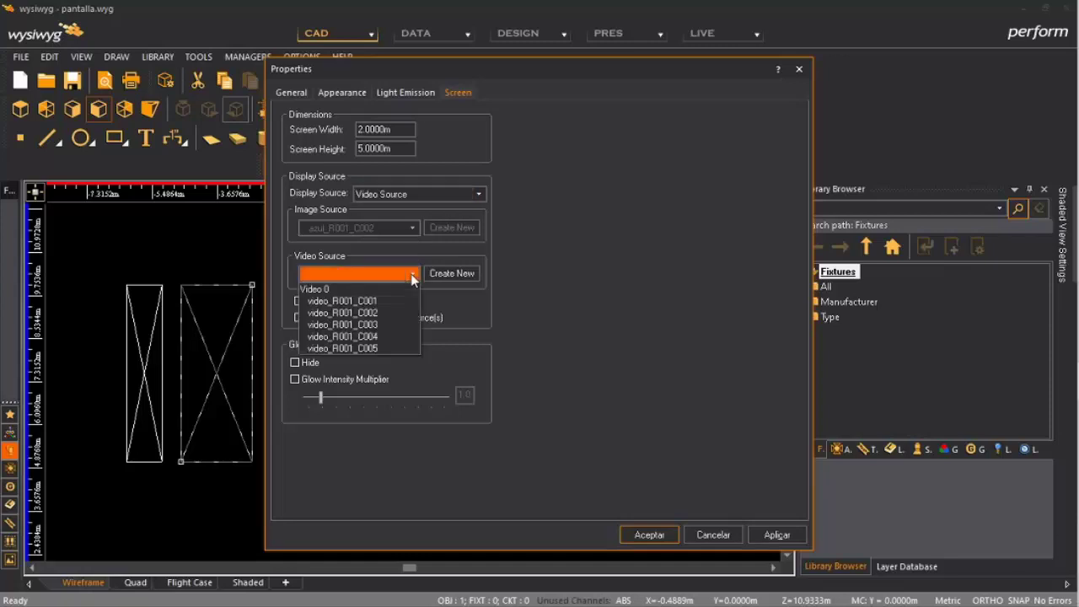
click(394, 313)
click(777, 535)
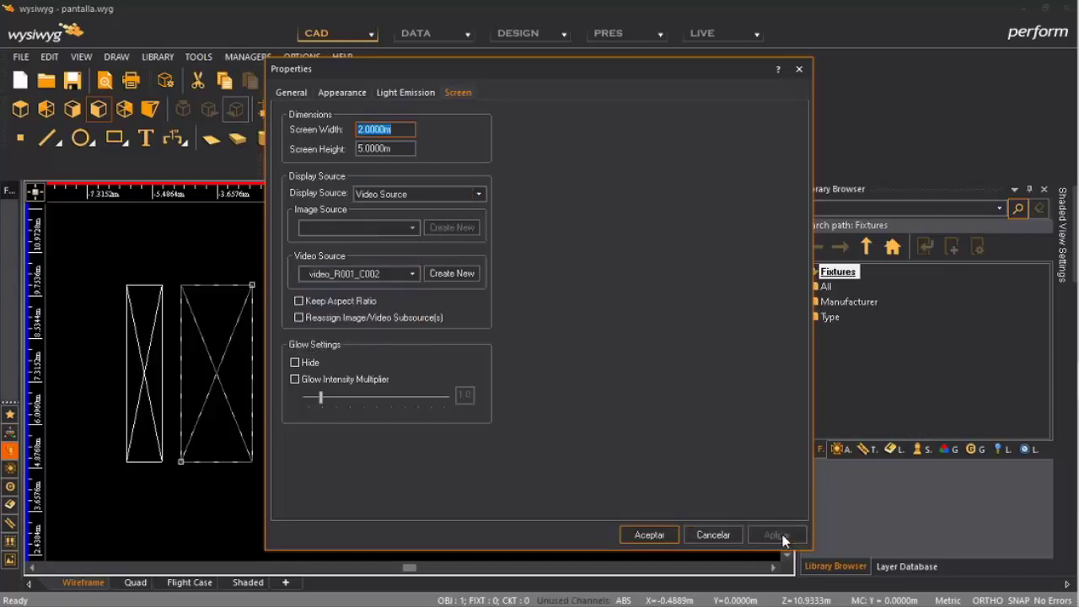
click(649, 534)
Set the large central screen's display source to Video Source with subsource video_R001_C003 and apply the change.
click(382, 315)
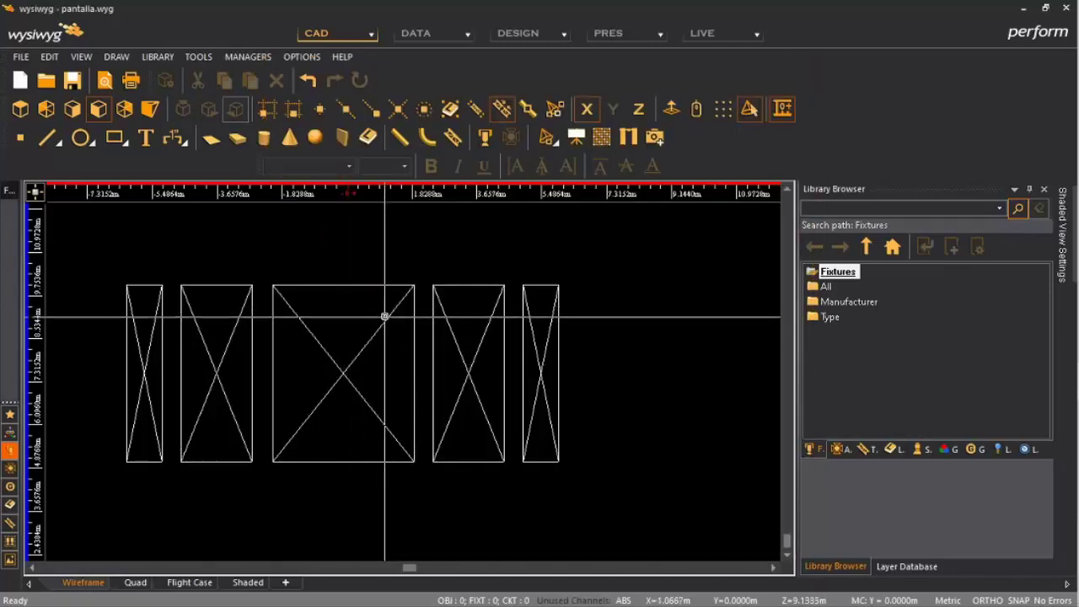
right_click(627, 270)
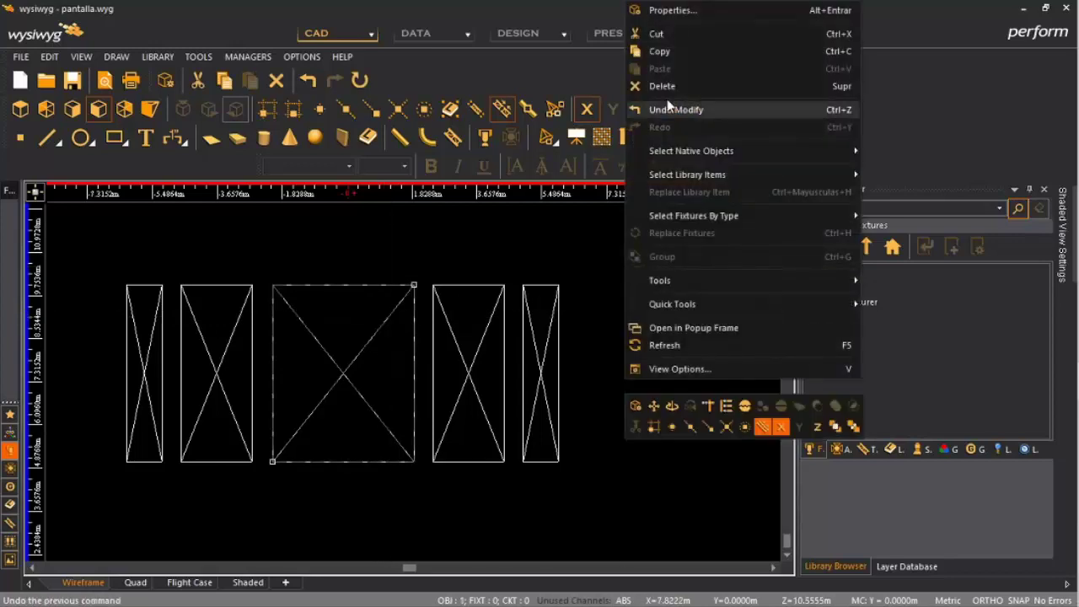
click(671, 10)
click(411, 228)
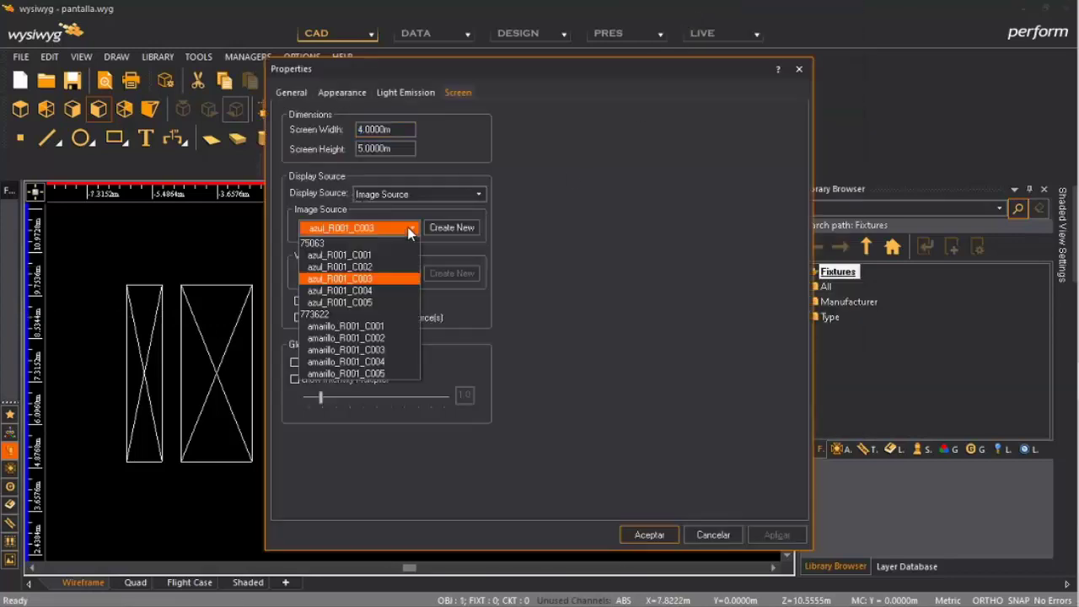
click(449, 193)
click(449, 193)
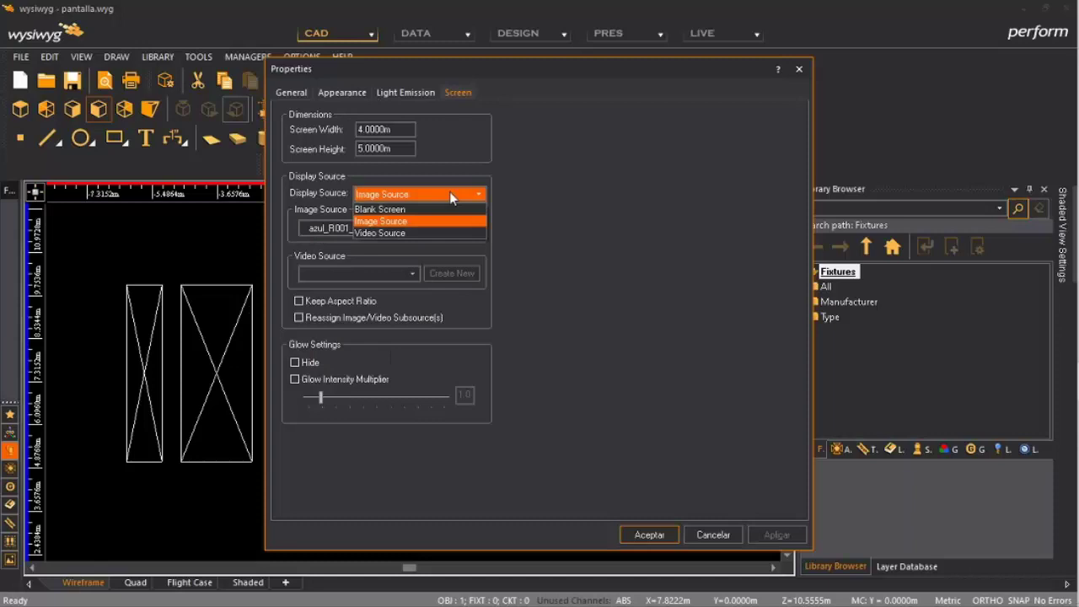
click(428, 233)
click(413, 273)
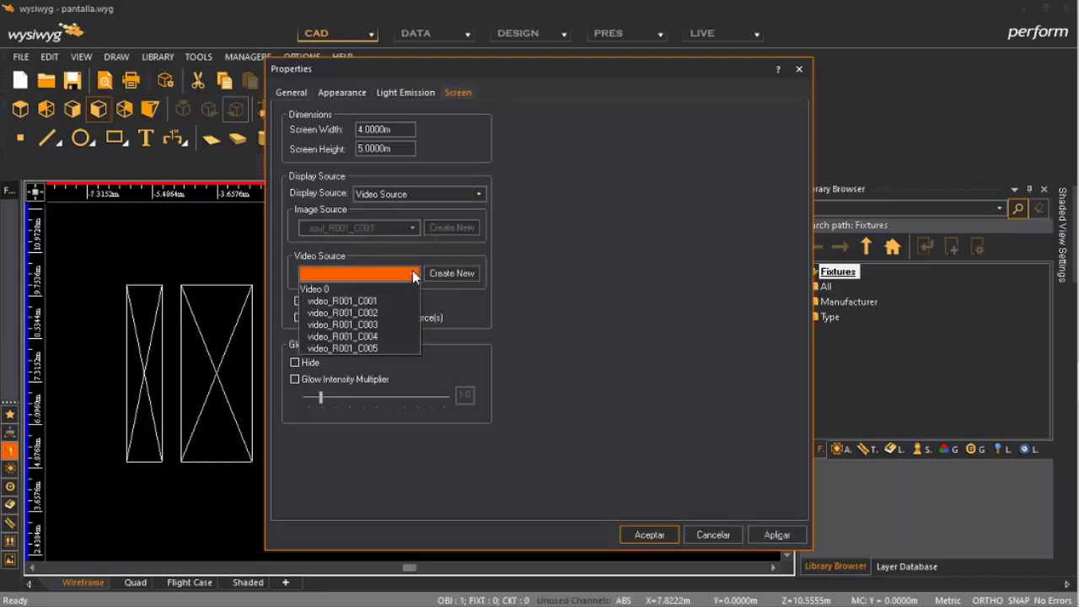
click(396, 325)
click(776, 536)
click(649, 534)
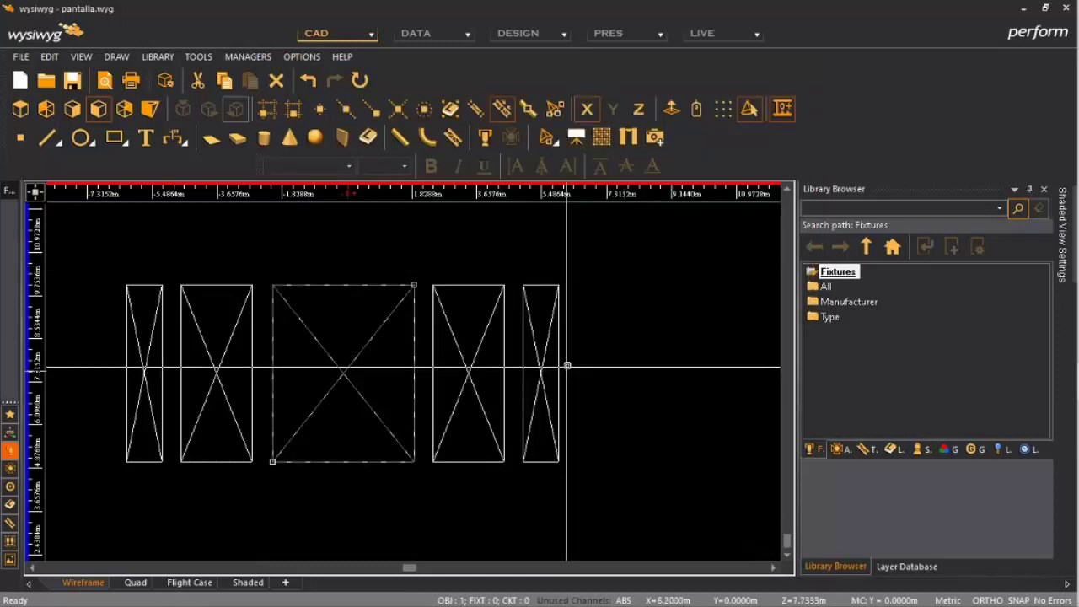
Set the fourth screen from the left to Video Source with subsource video_R001_C004 and apply the change.
click(503, 290)
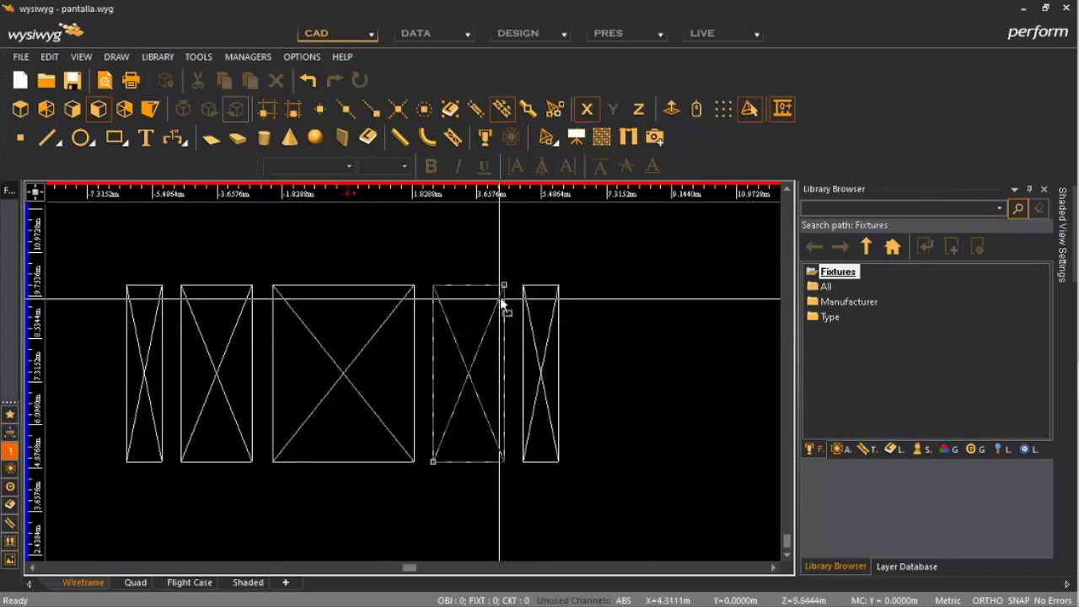
right_click(587, 274)
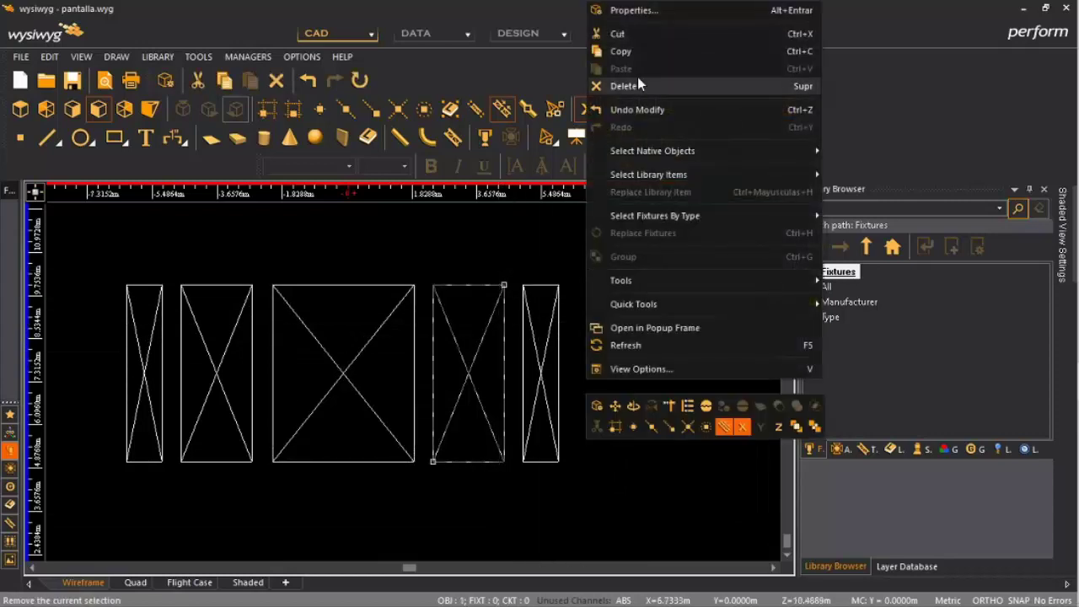
click(637, 10)
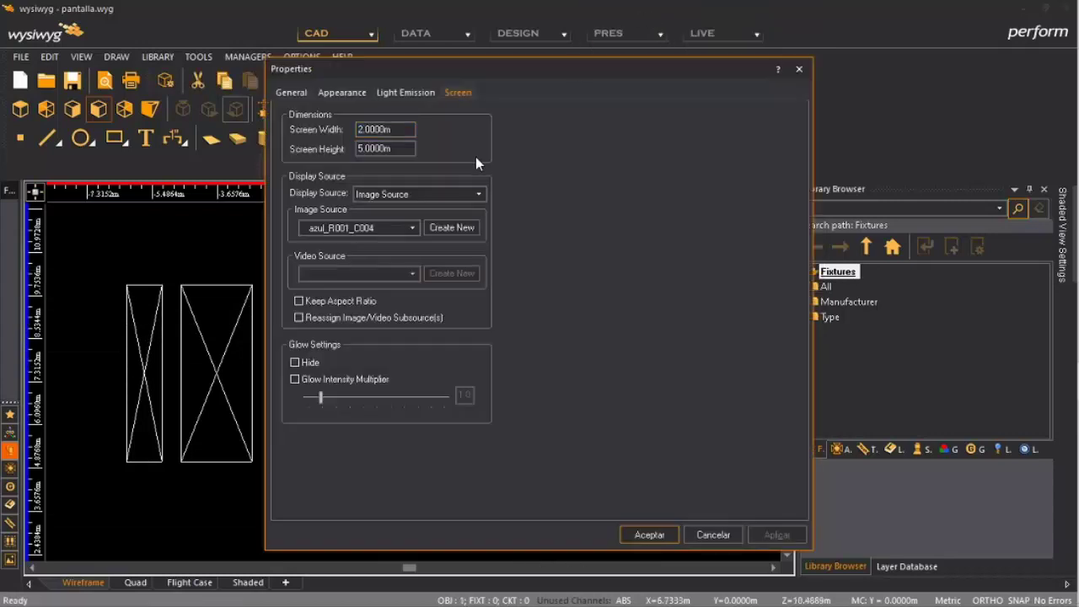
click(459, 198)
click(430, 233)
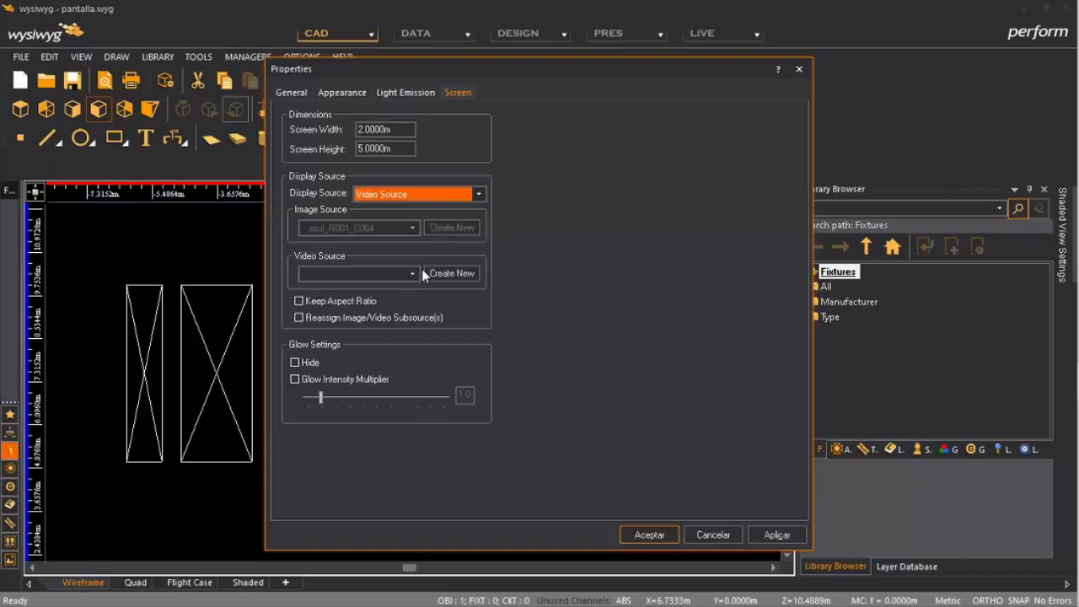
click(414, 273)
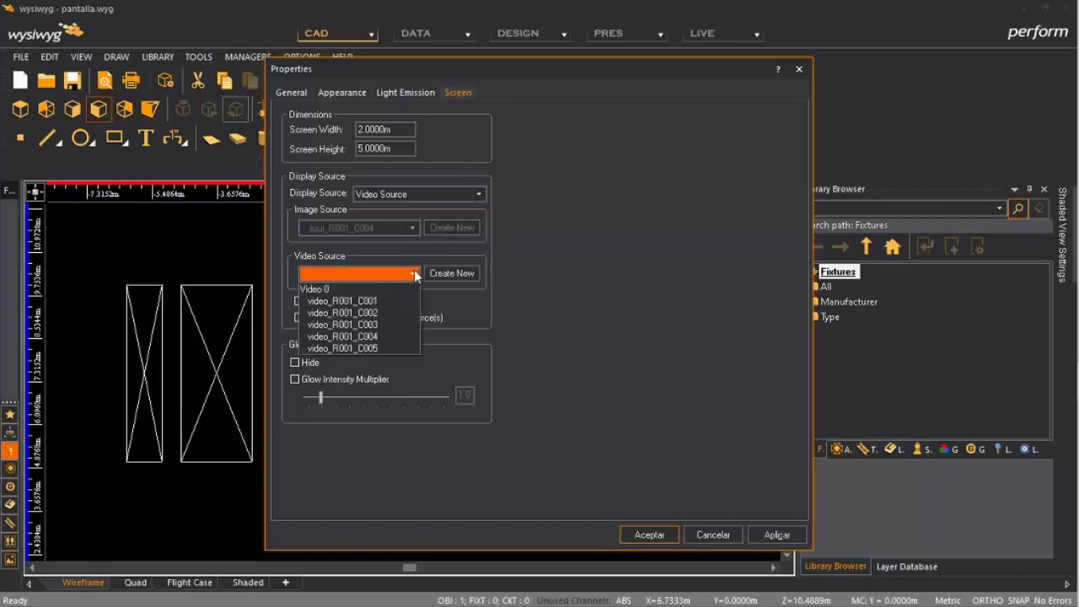
click(397, 336)
click(776, 535)
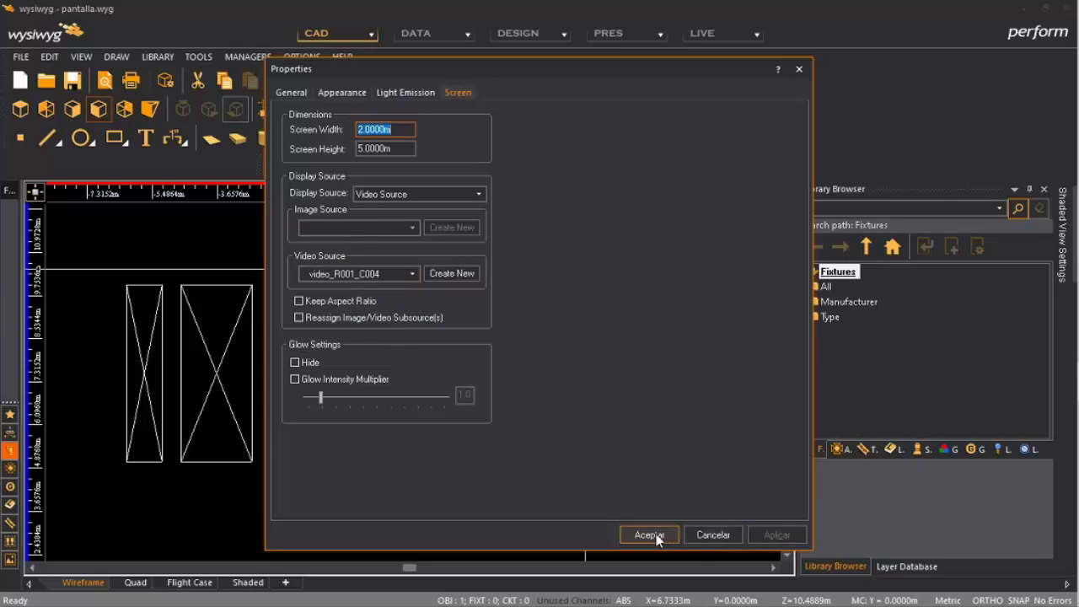
click(651, 535)
Set the rightmost narrow screen's display source to Video Source with subsource video_R001_C005 and apply the change.
click(548, 342)
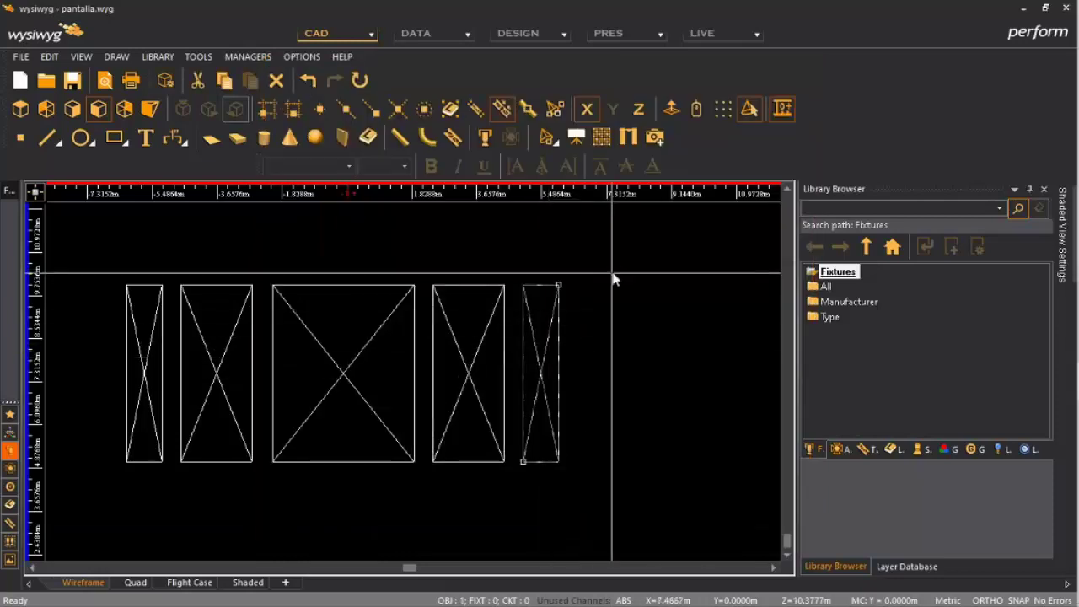
right_click(614, 273)
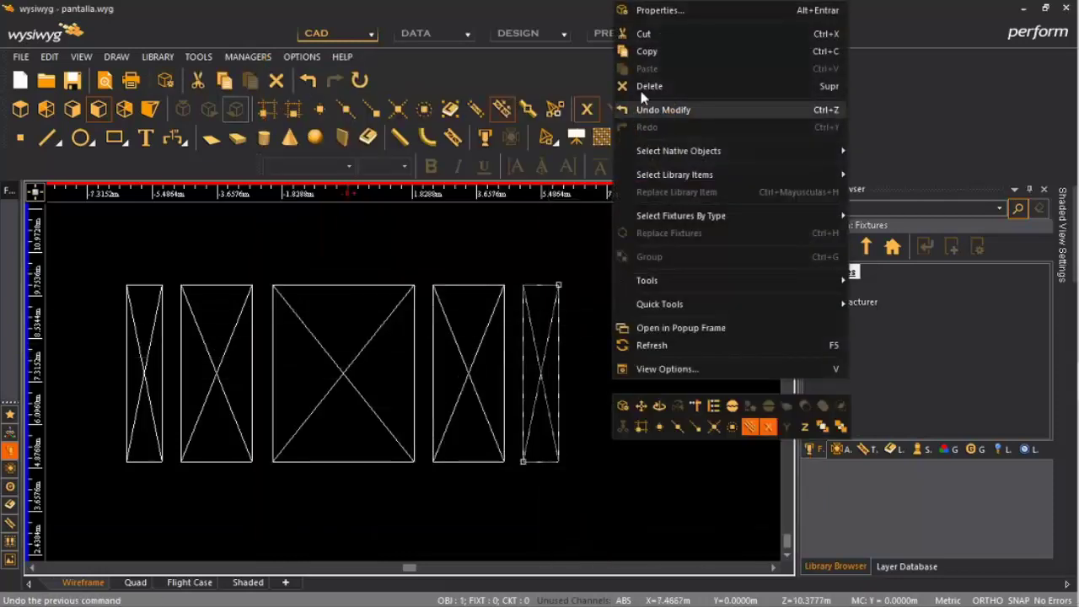
click(656, 12)
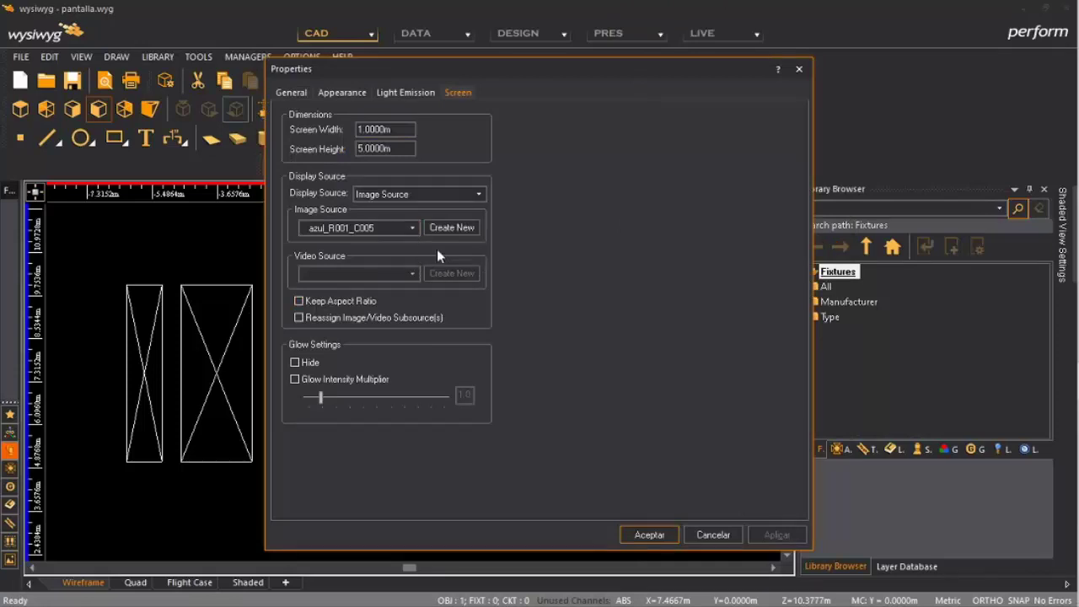
click(450, 195)
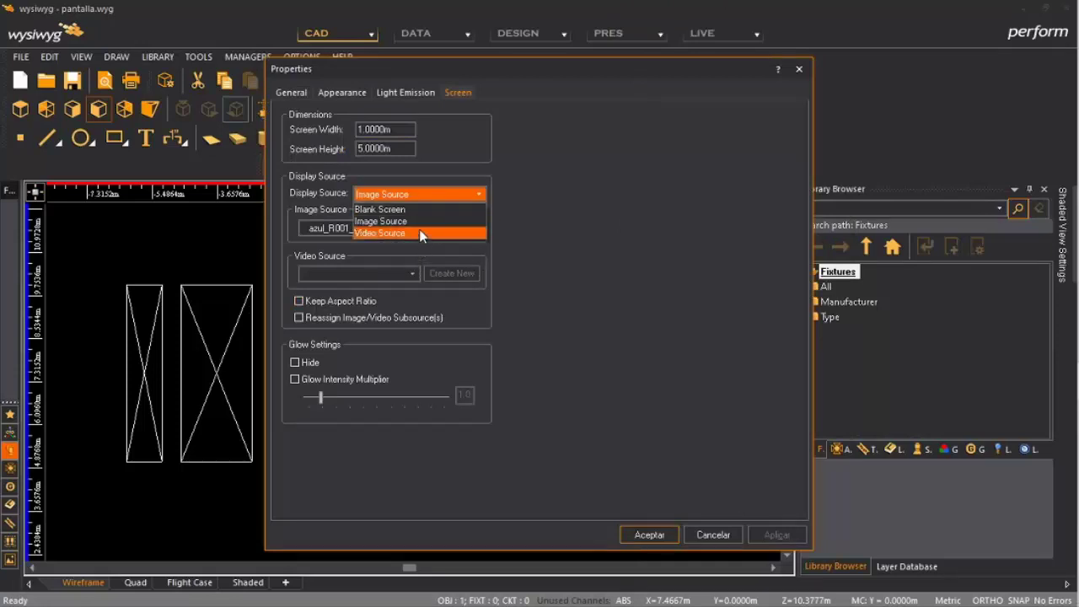
click(421, 235)
click(413, 272)
click(374, 351)
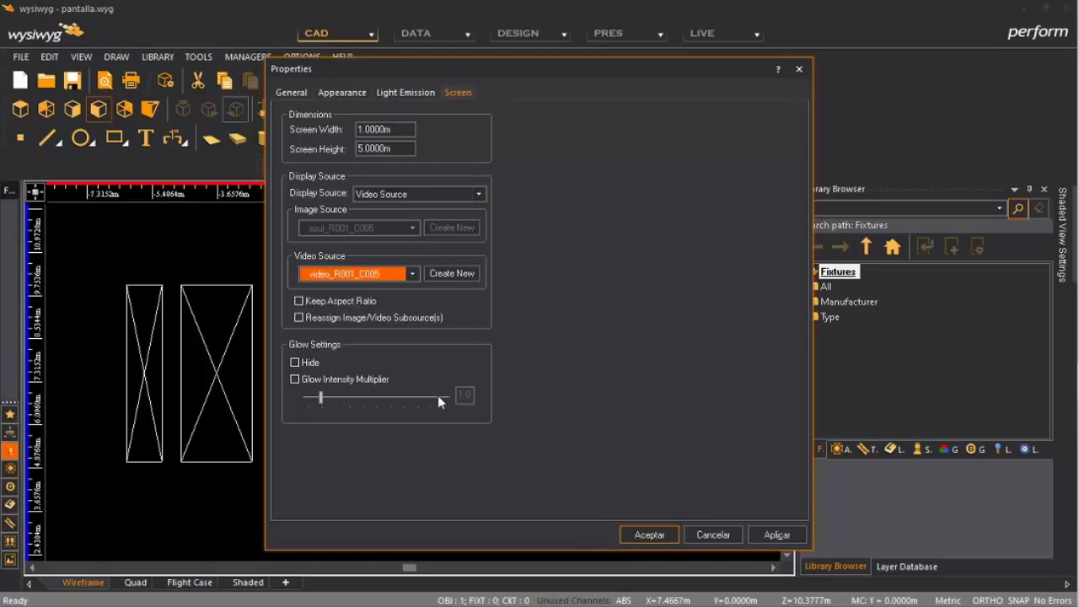
click(774, 535)
click(708, 534)
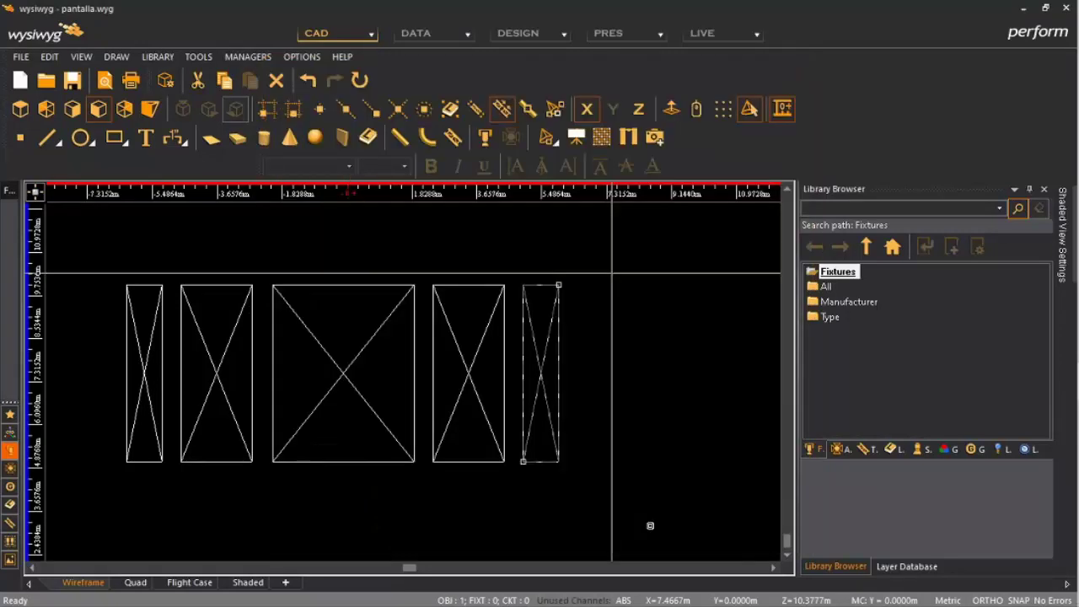
Switch to Live mode, show the video designer tool, and play Video 0 with Loop Video enabled.
click(723, 33)
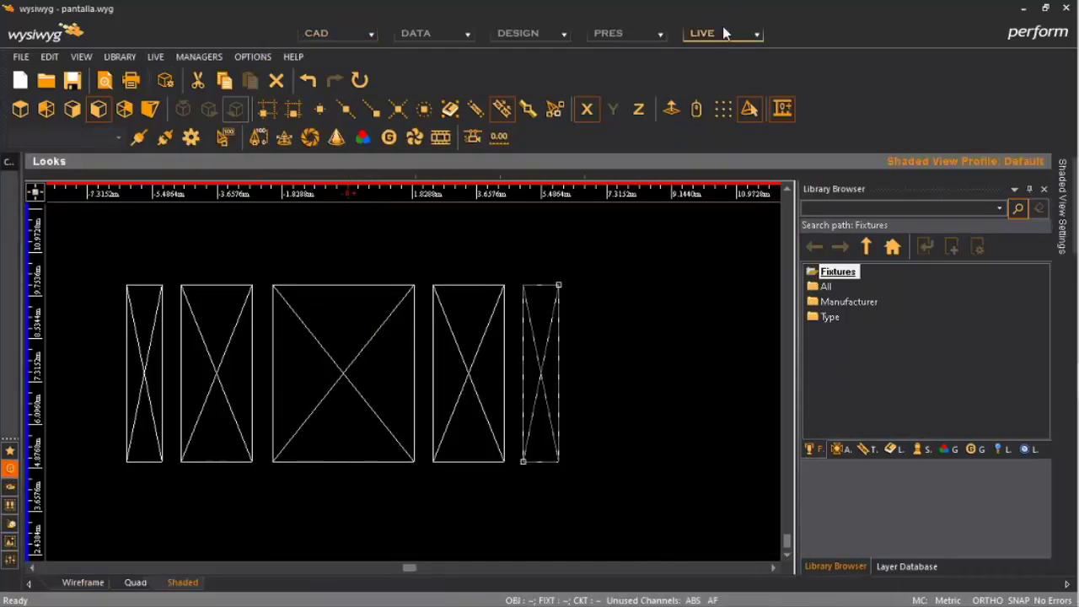
click(498, 137)
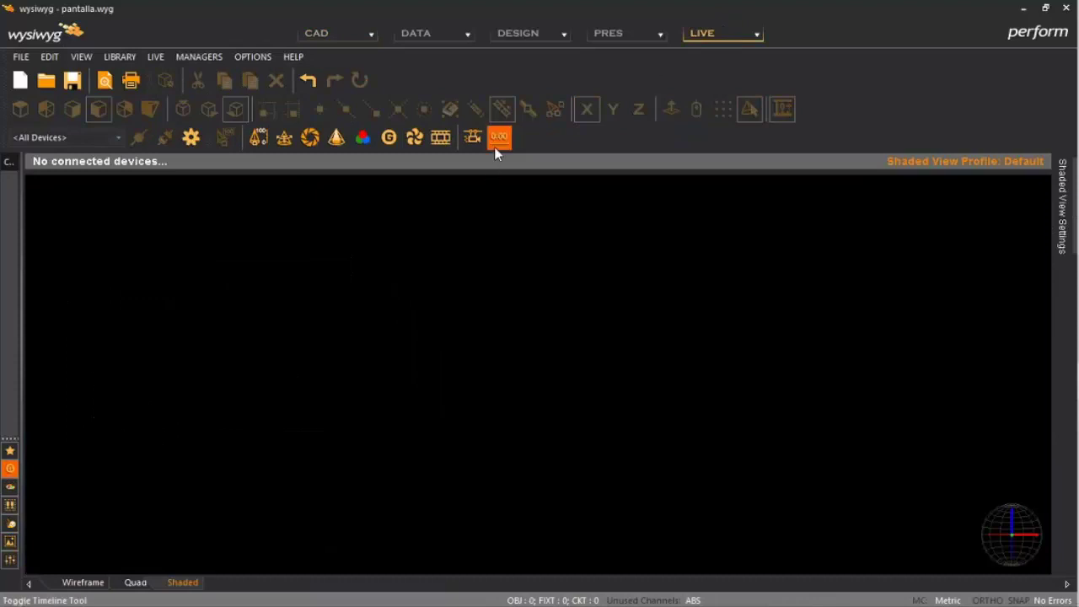
click(497, 140)
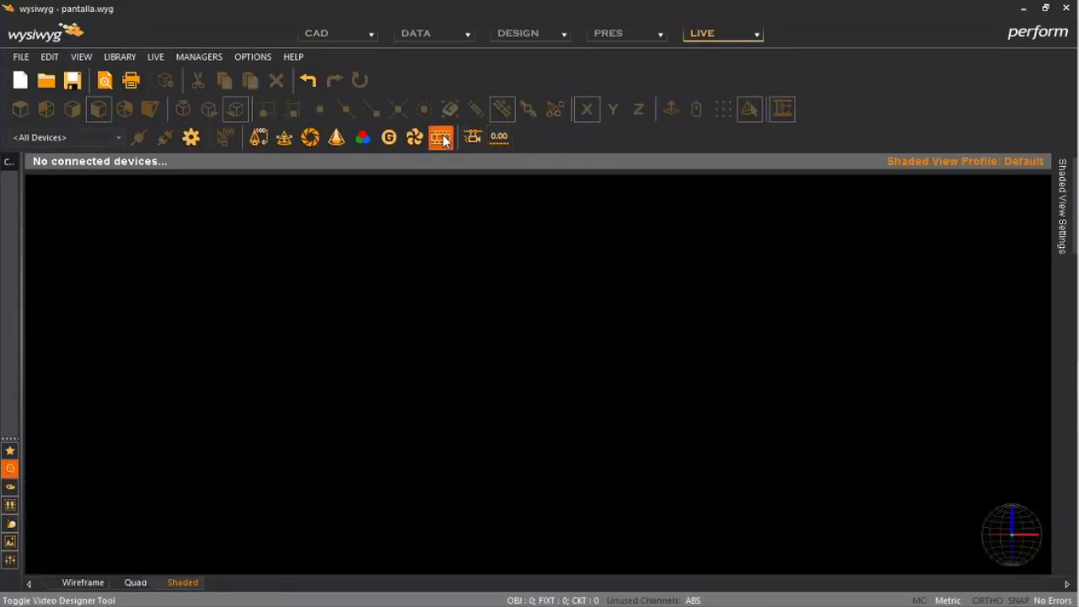
click(441, 136)
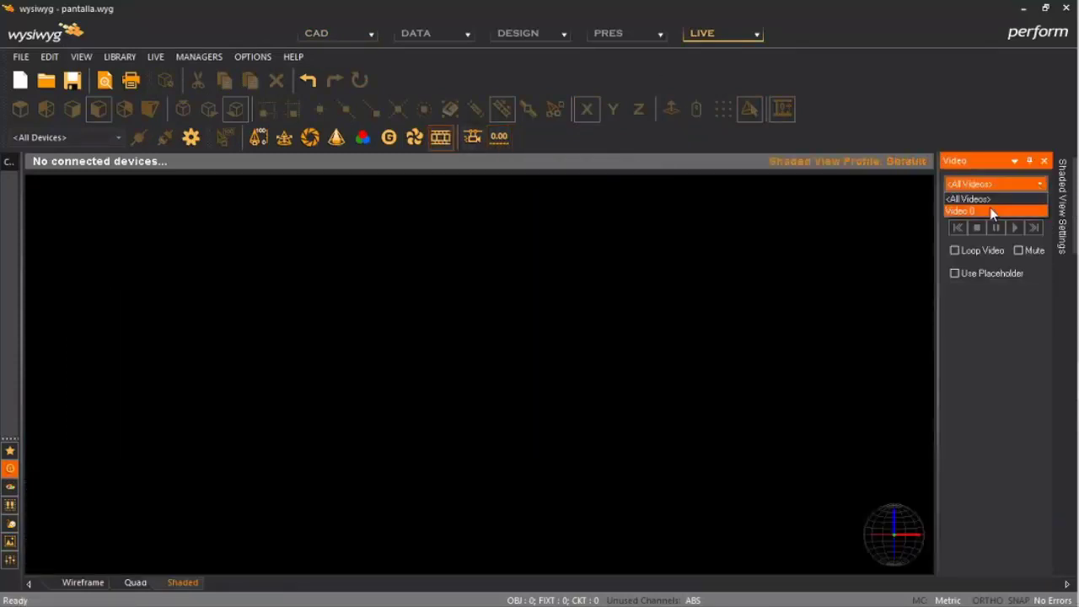
click(956, 255)
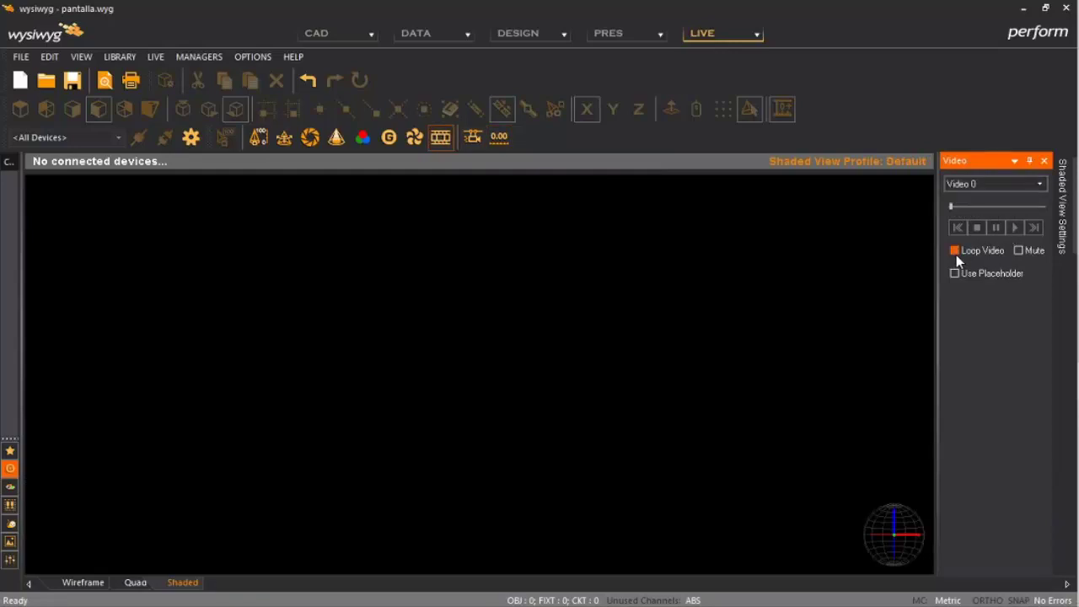
click(1009, 232)
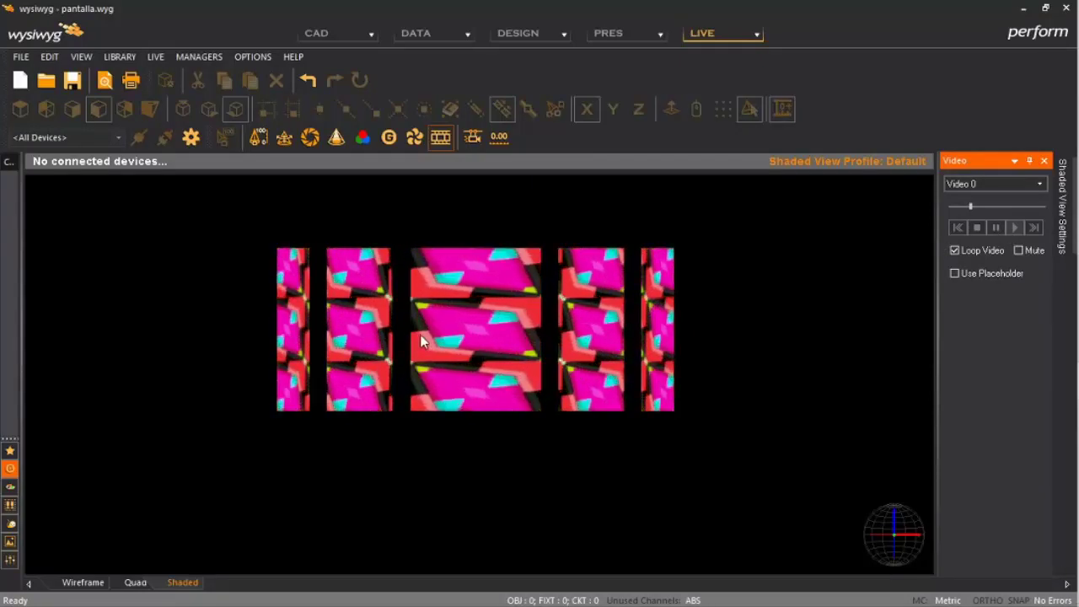
Examine the video playback across the five screens in the shaded view from different distances and angles.
scroll(422, 341, up, 3)
scroll(421, 342, down, 4)
scroll(422, 342, up, 4)
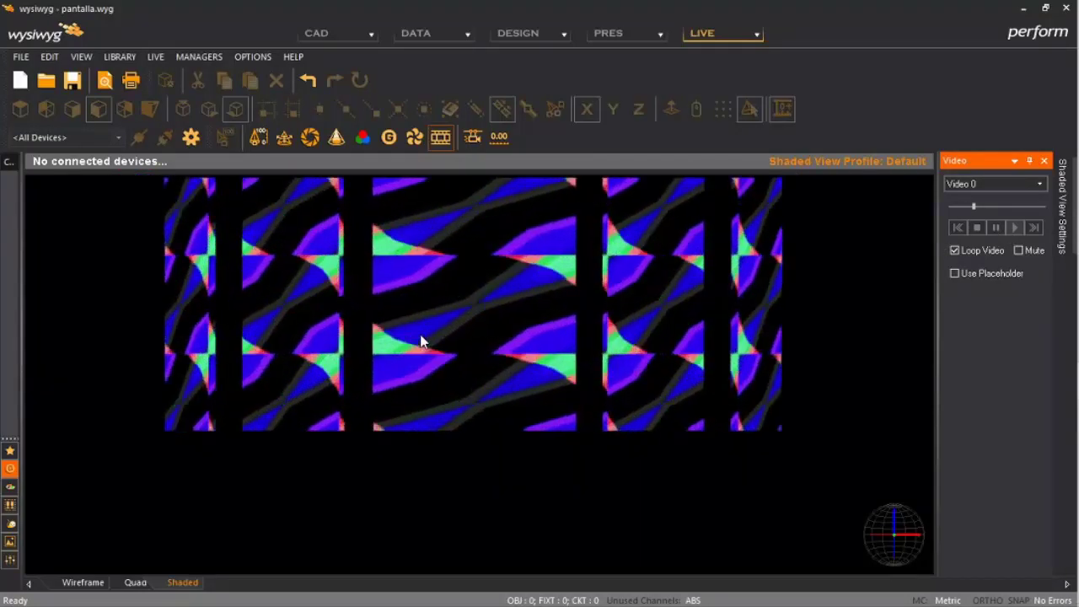
scroll(422, 341, up, 3)
scroll(421, 341, down, 6)
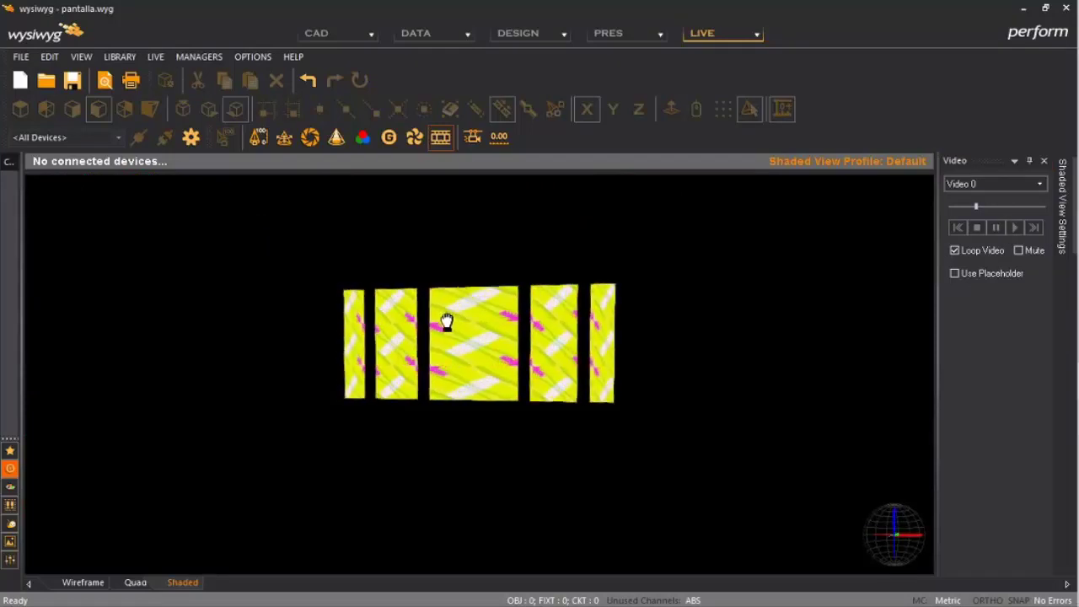
drag(447, 321, 478, 342)
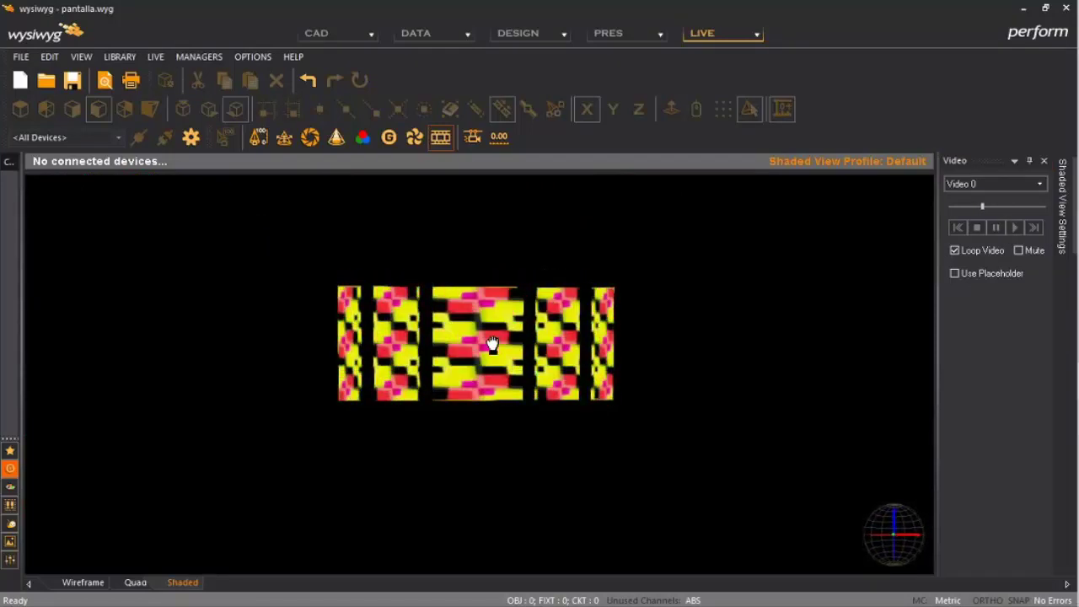